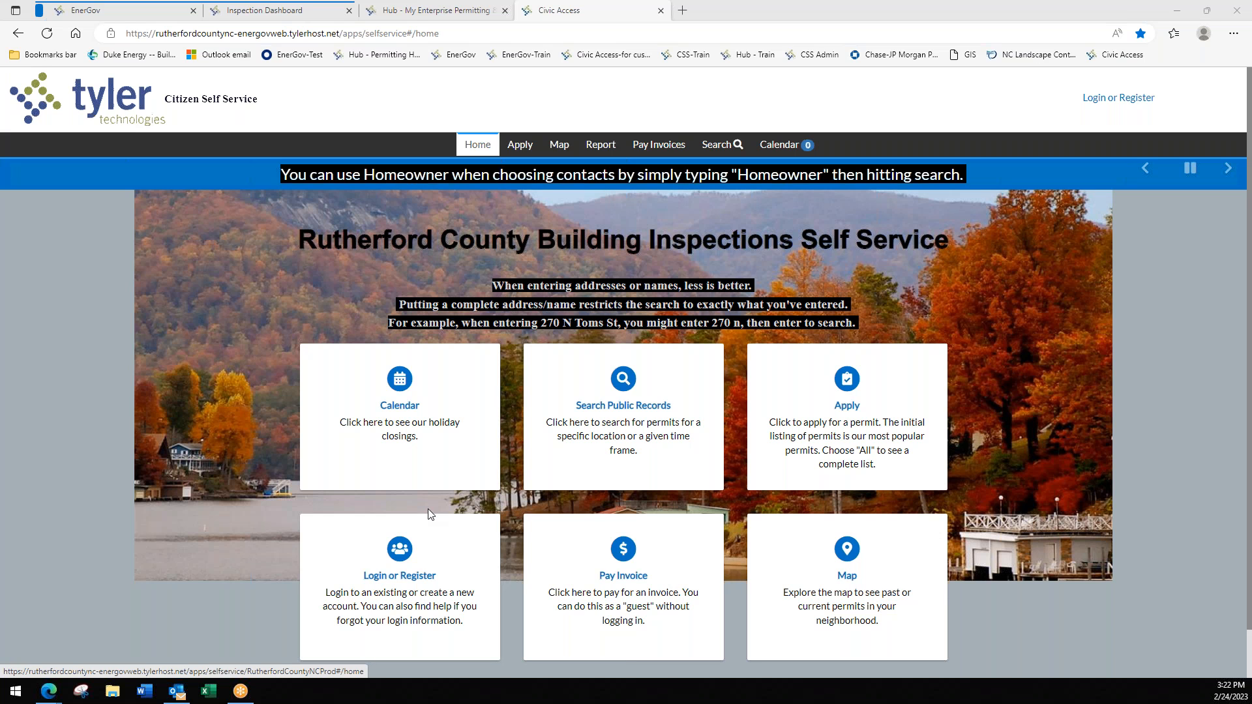
# - Sign in through Tyler Portico Identity to reach the Citizen Self Service dashboard
pyautogui.click(401, 578)
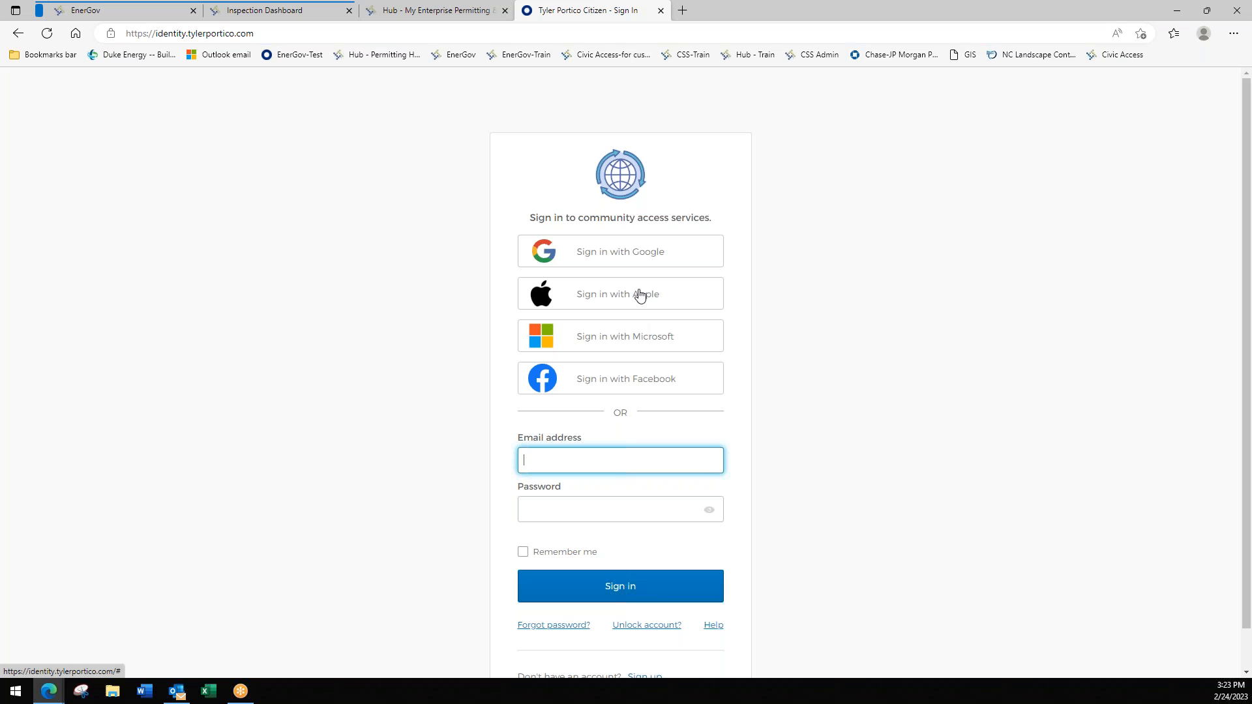
pyautogui.scroll(-1, 639, 326)
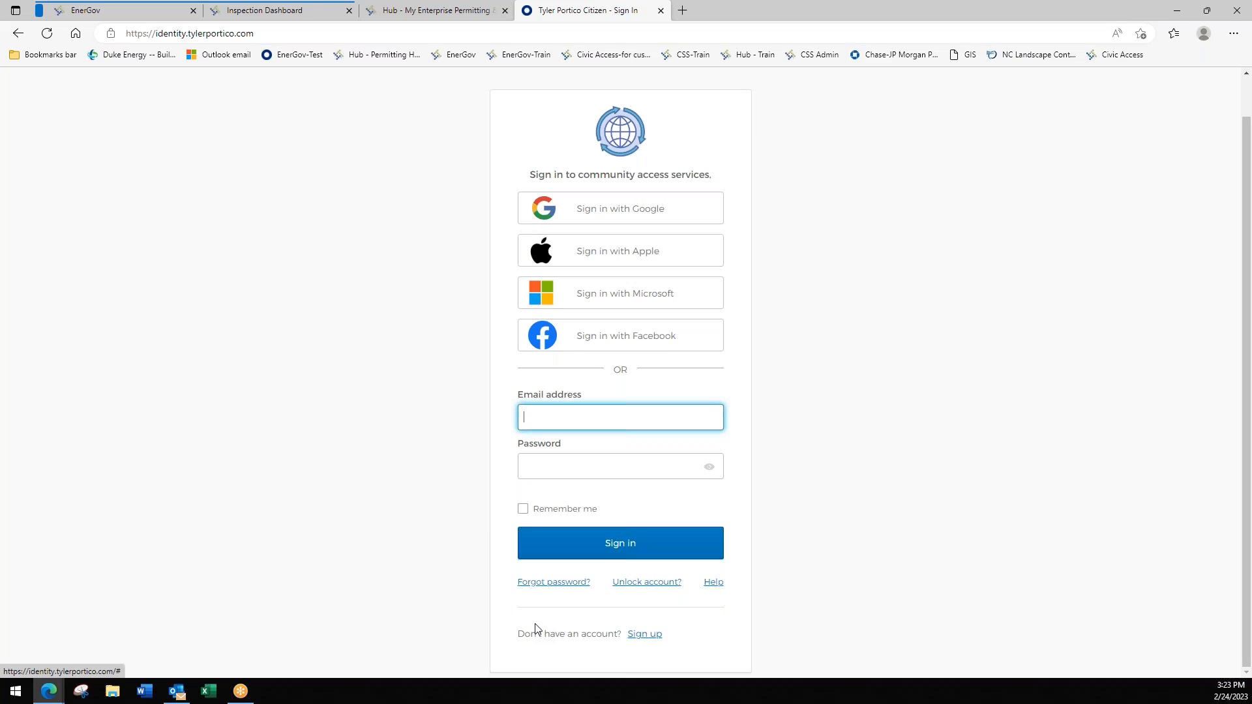
pyautogui.click(649, 635)
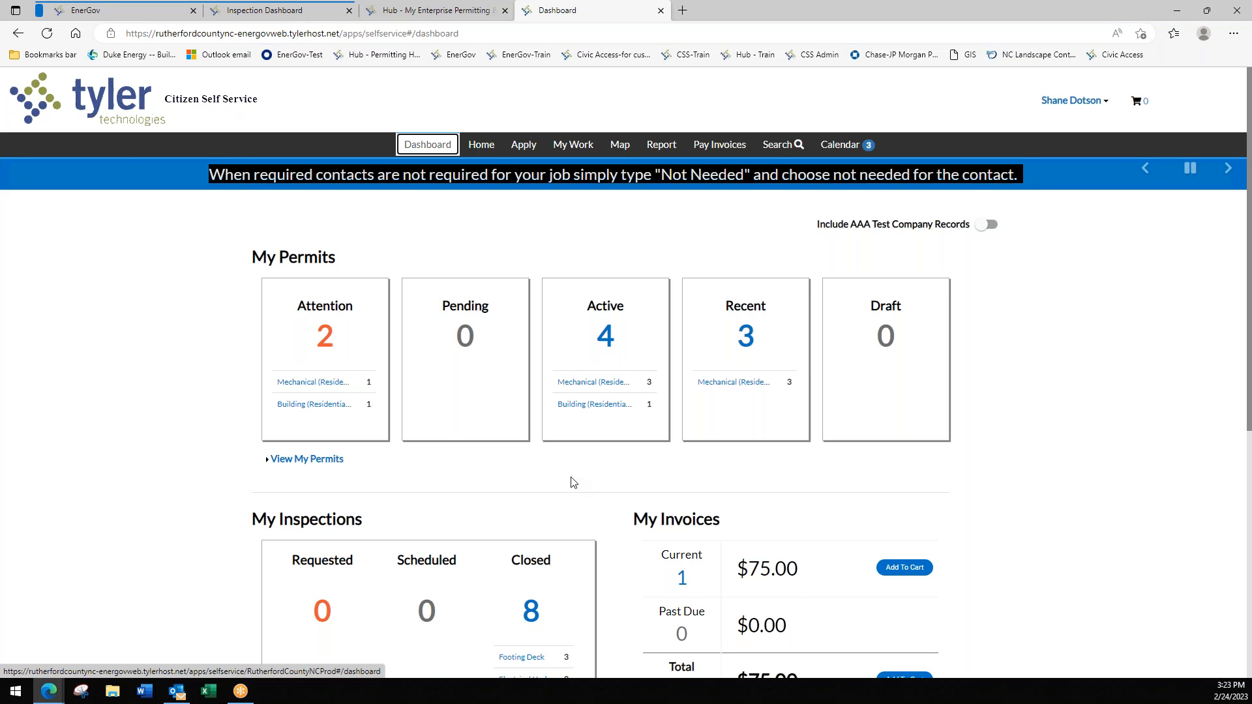
# - From the dashboard's My Permits panel, open the 4 active permits under My Work
pyautogui.scroll(-2, 570, 480)
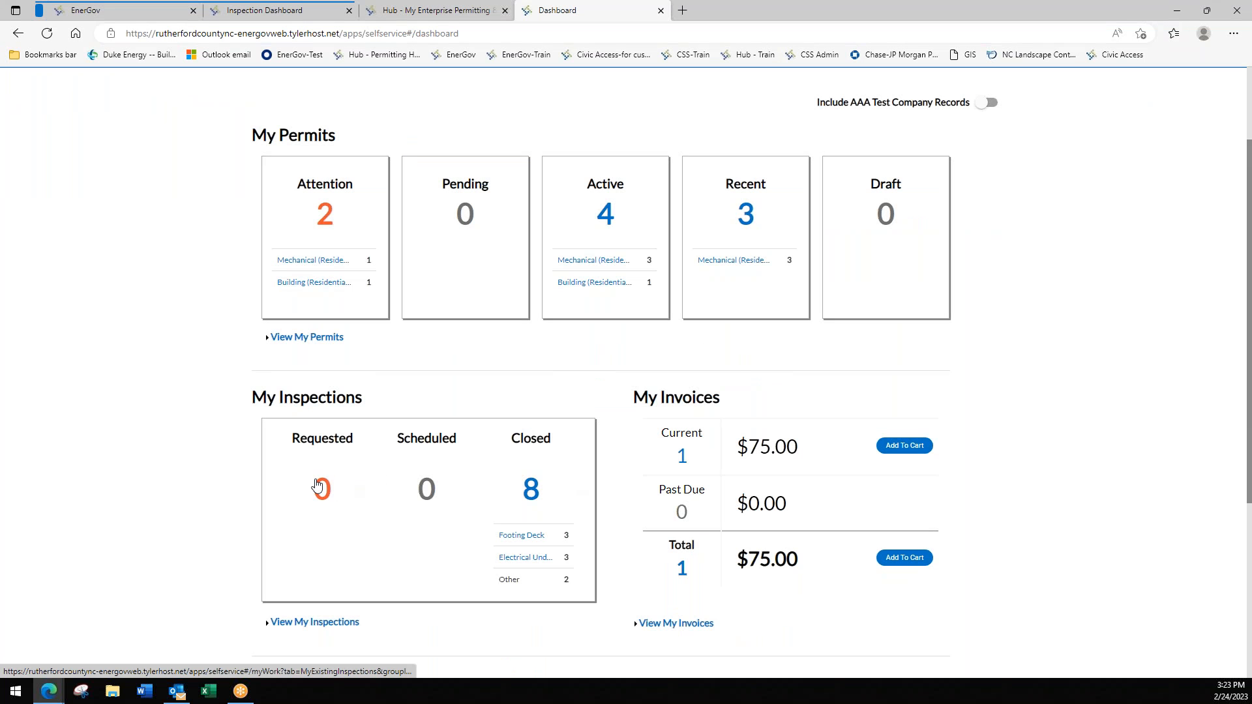
pyautogui.scroll(-3, 442, 481)
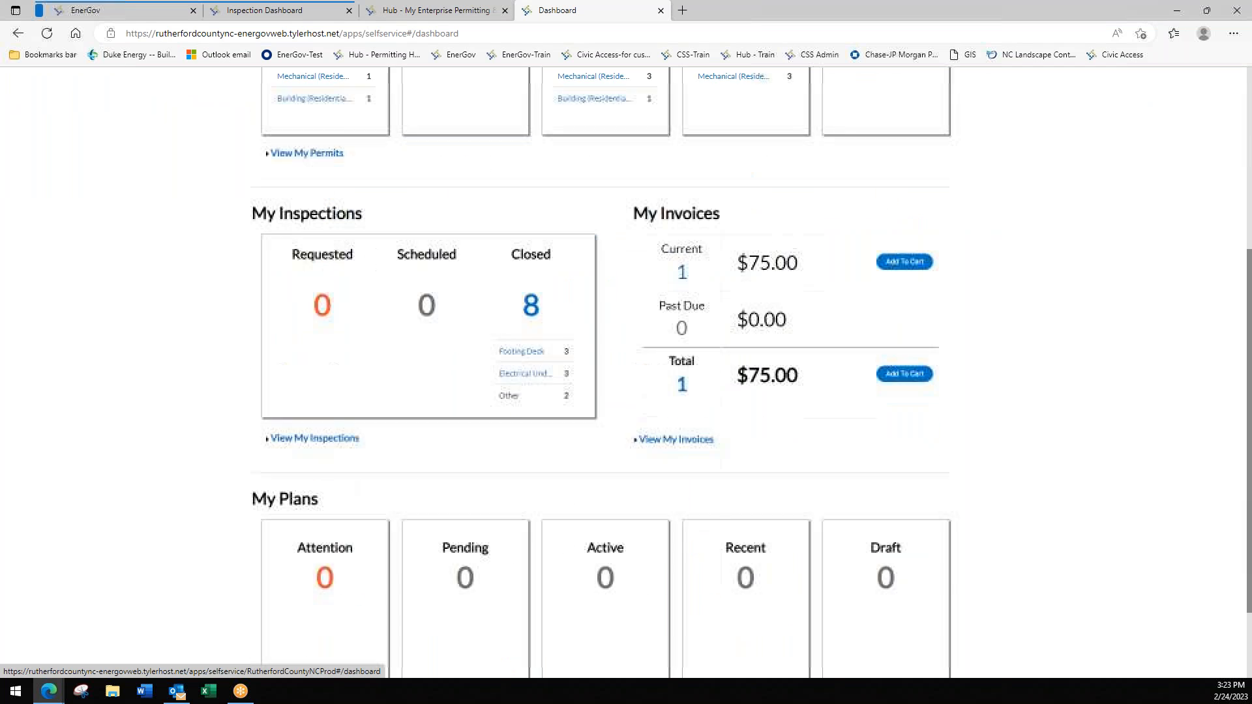
pyautogui.scroll(-2, 441, 481)
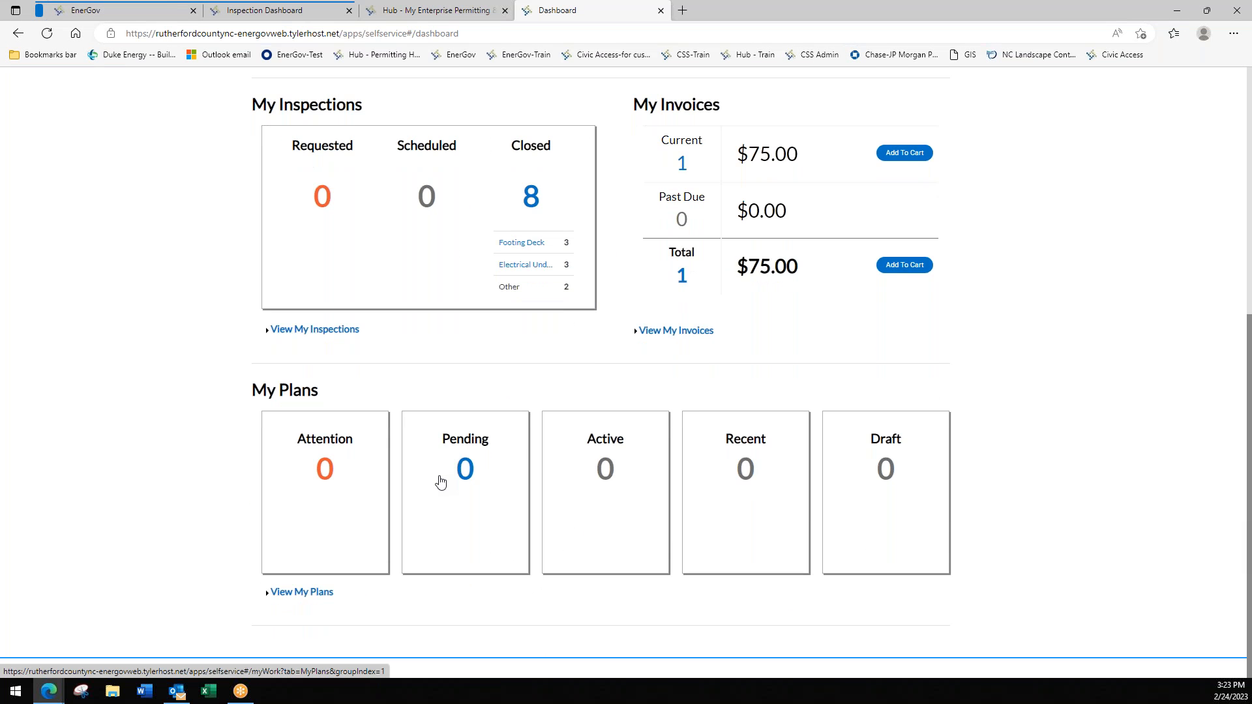
pyautogui.scroll(6, 440, 481)
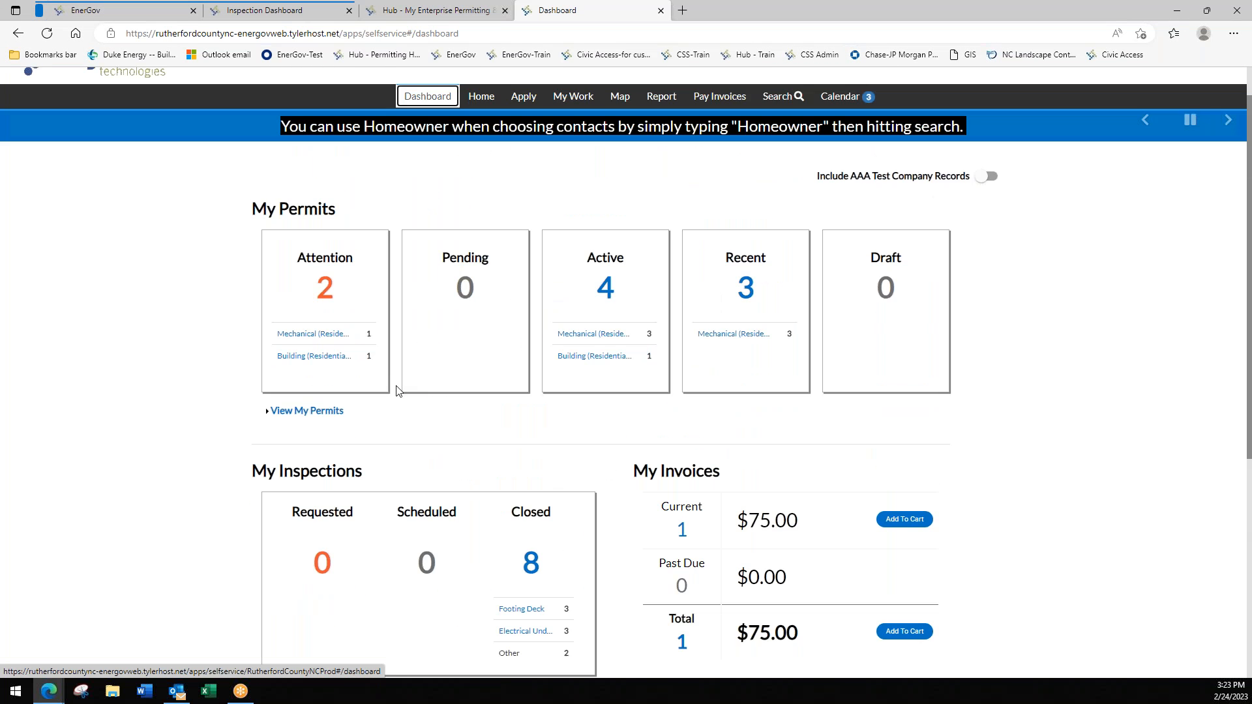
pyautogui.click(604, 290)
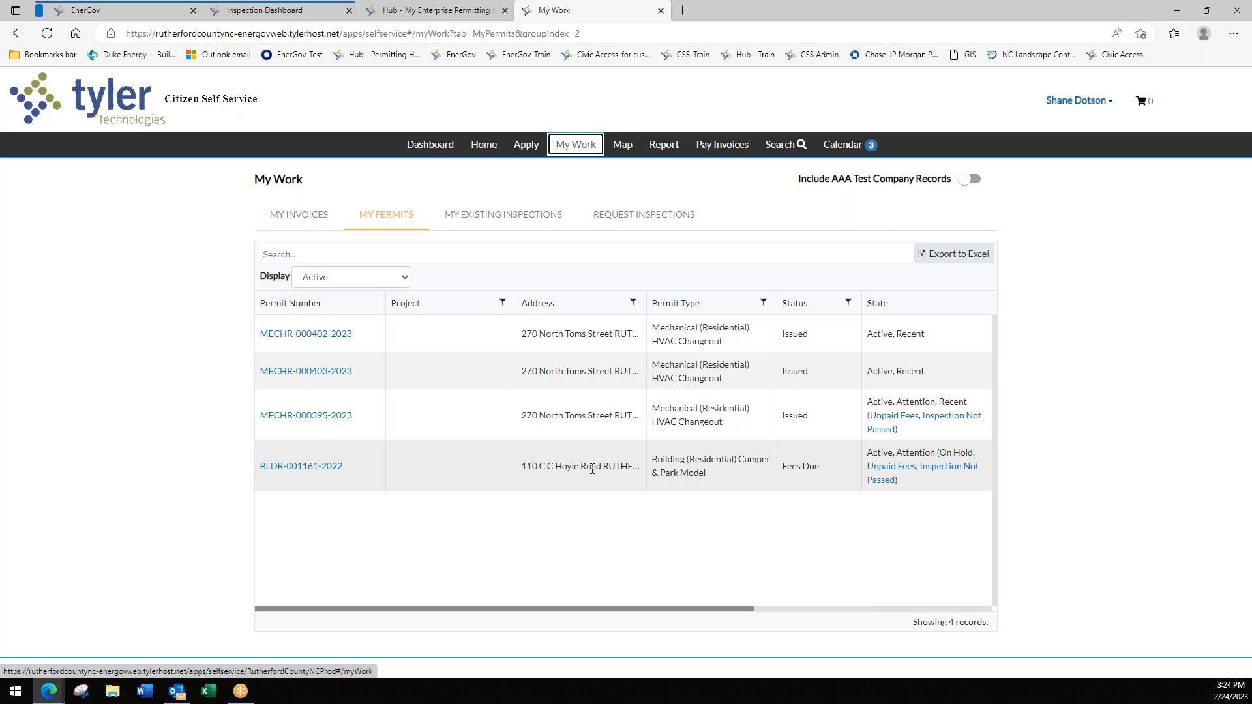
pyautogui.click(309, 335)
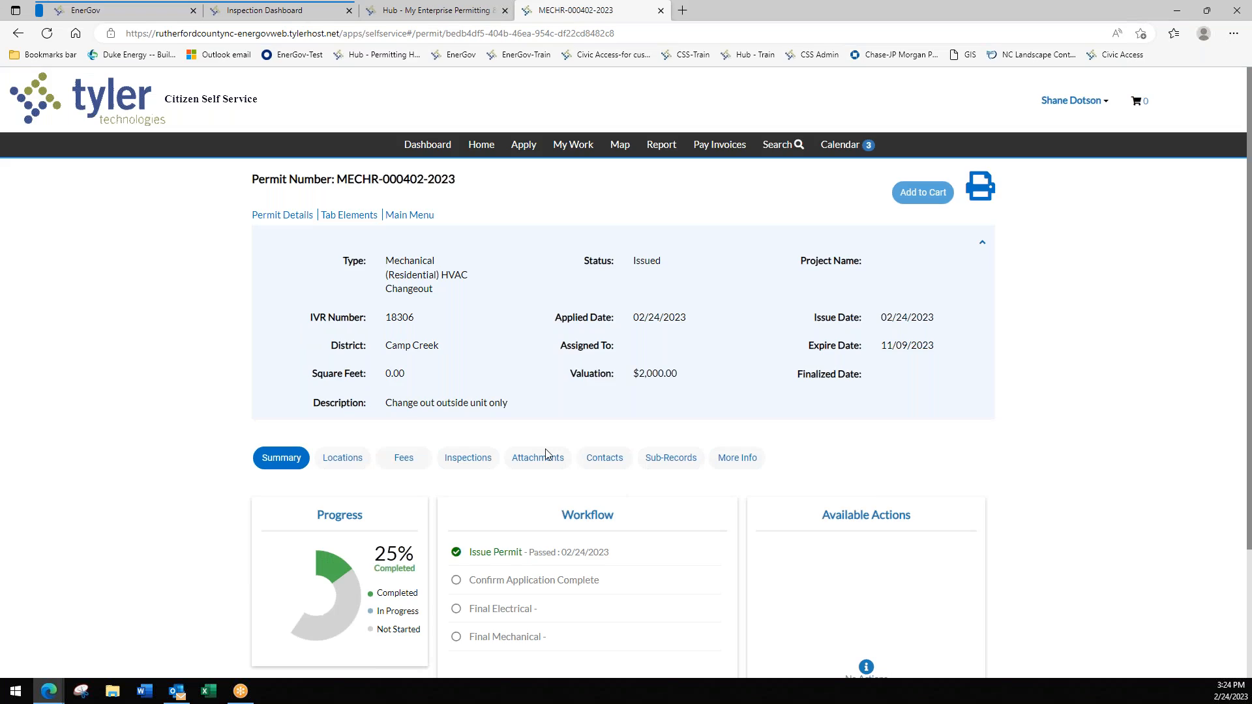
pyautogui.scroll(-2, 567, 480)
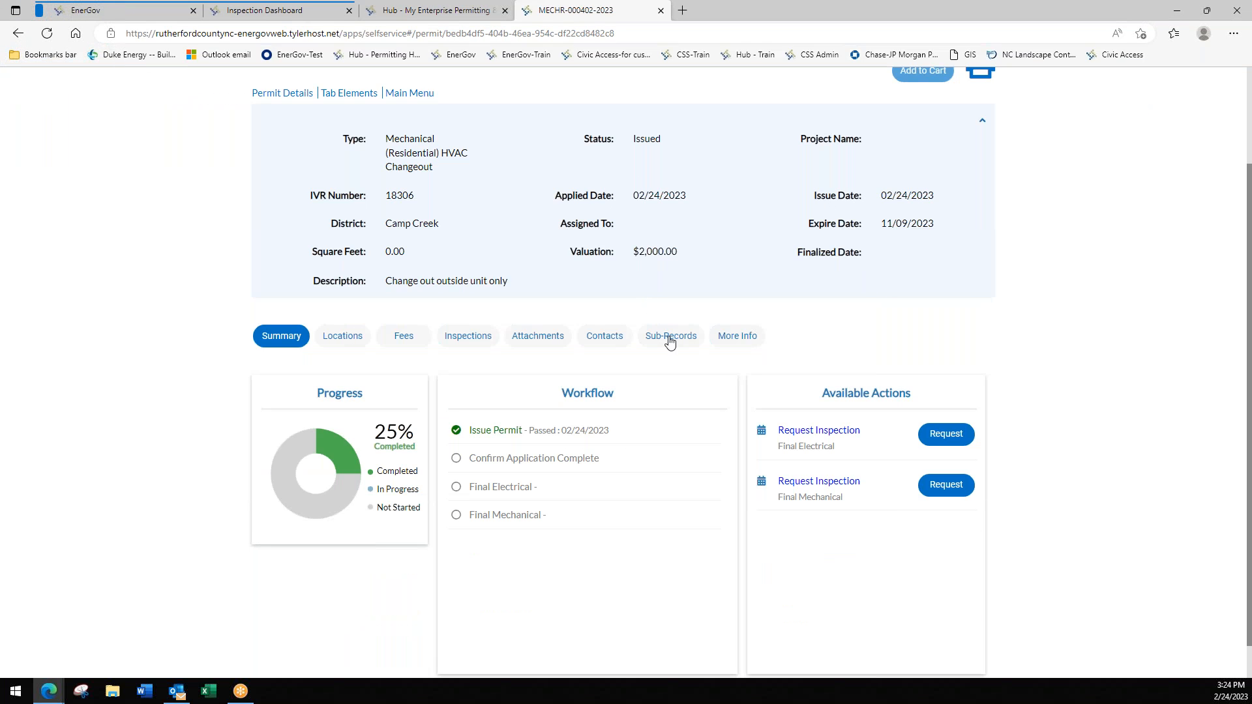
pyautogui.scroll(-1, 597, 447)
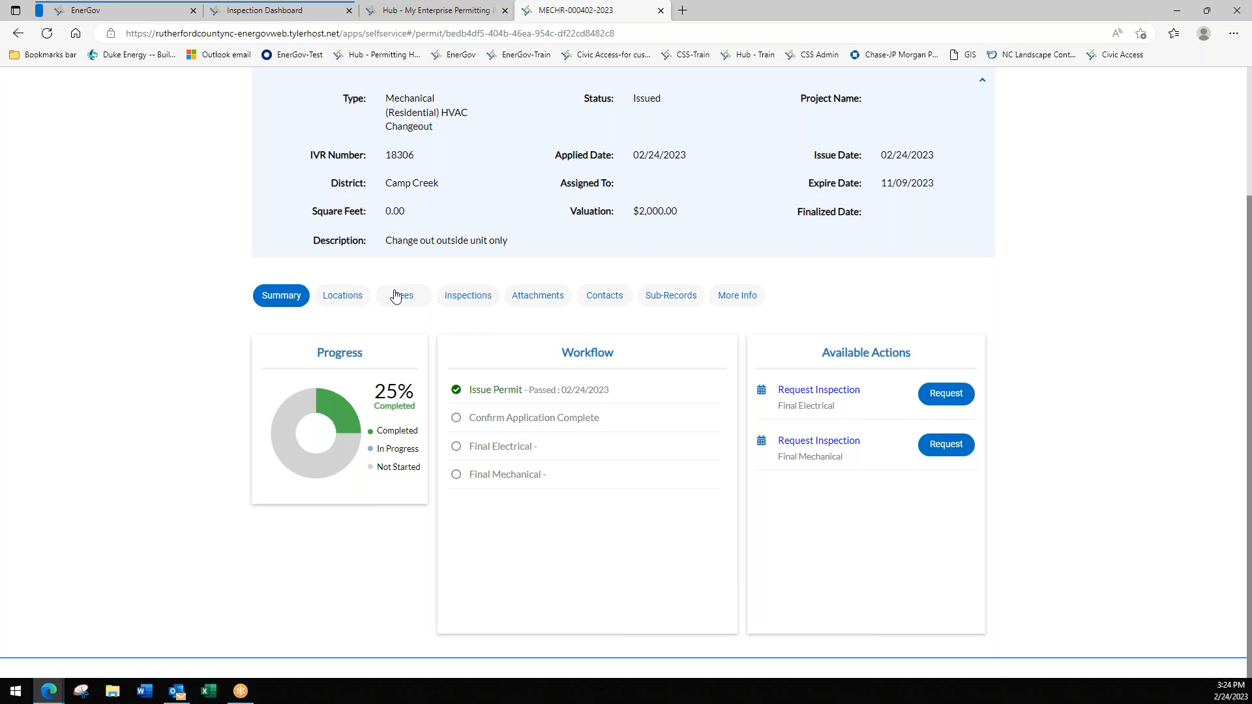
# - Check the permit's inspections, then request Final Mechanical from the summary
pyautogui.click(465, 299)
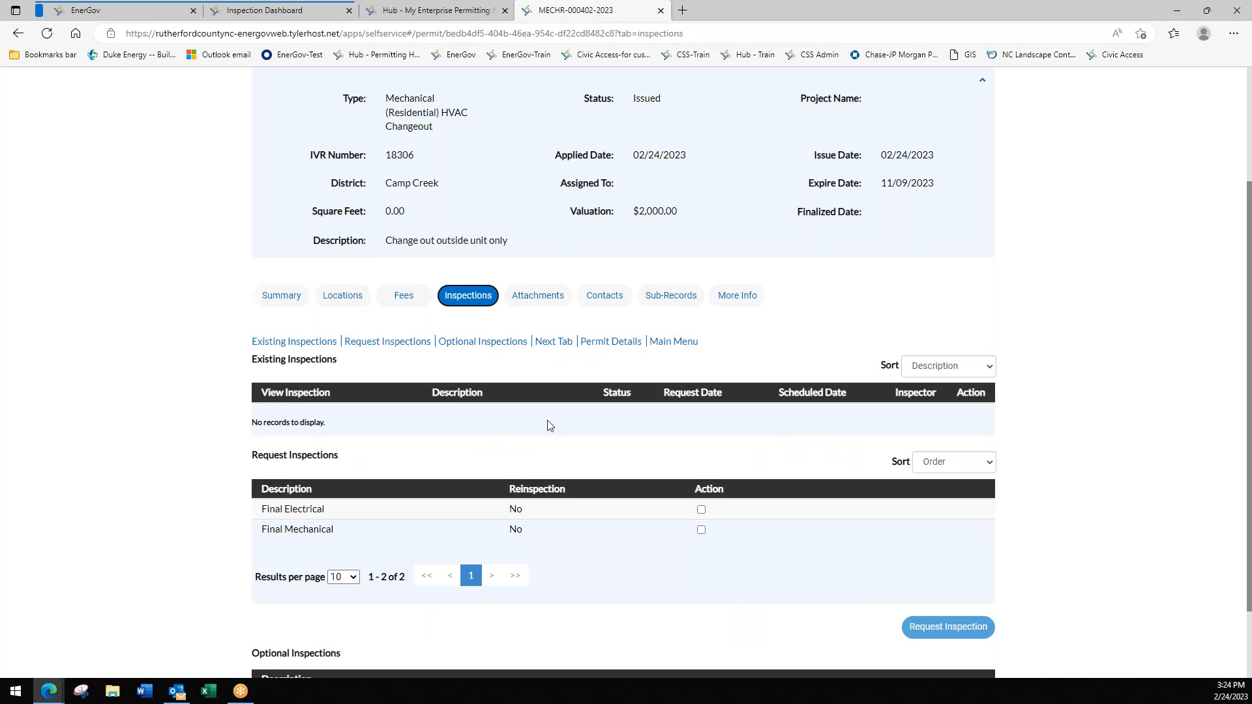
pyautogui.click(701, 509)
pyautogui.click(701, 530)
pyautogui.click(701, 529)
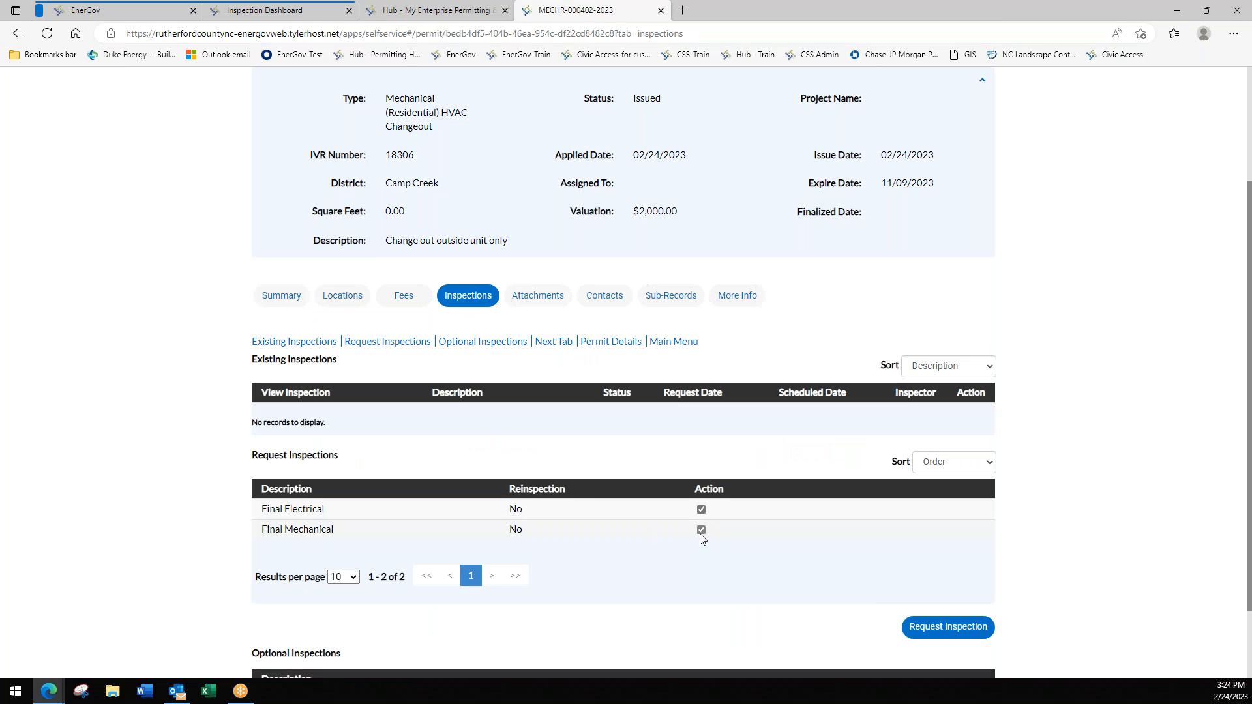
pyautogui.click(702, 511)
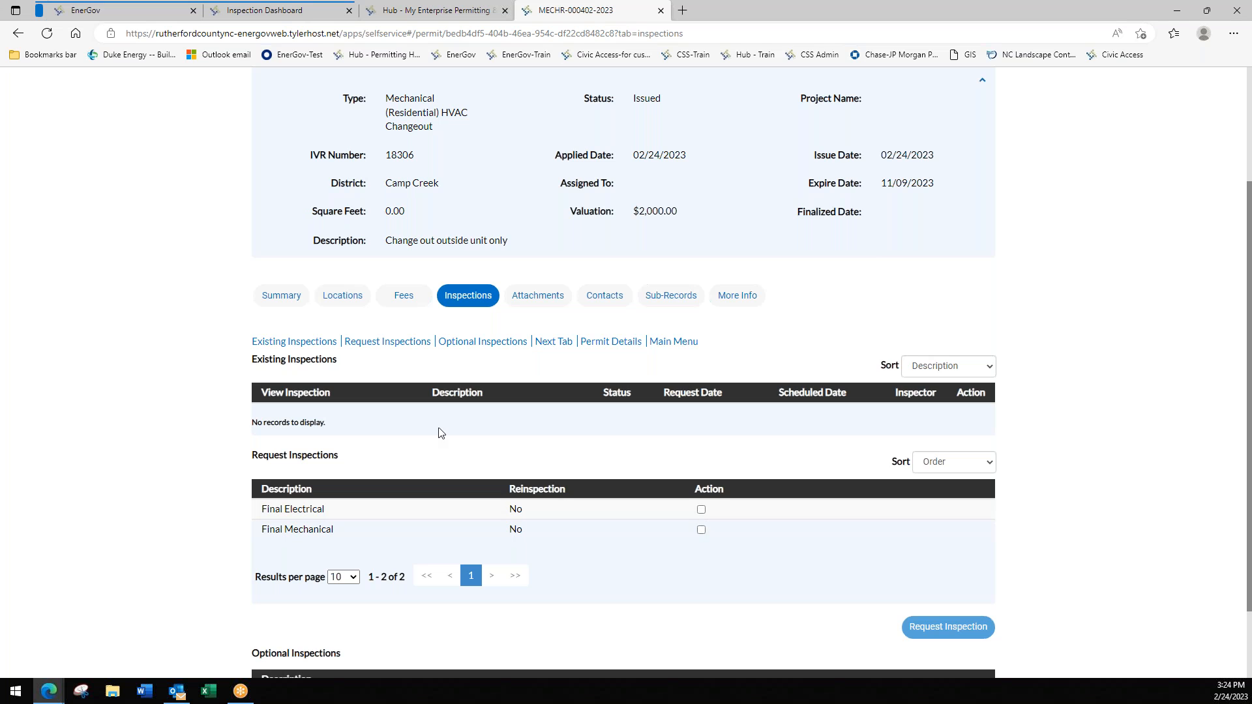
pyautogui.click(287, 301)
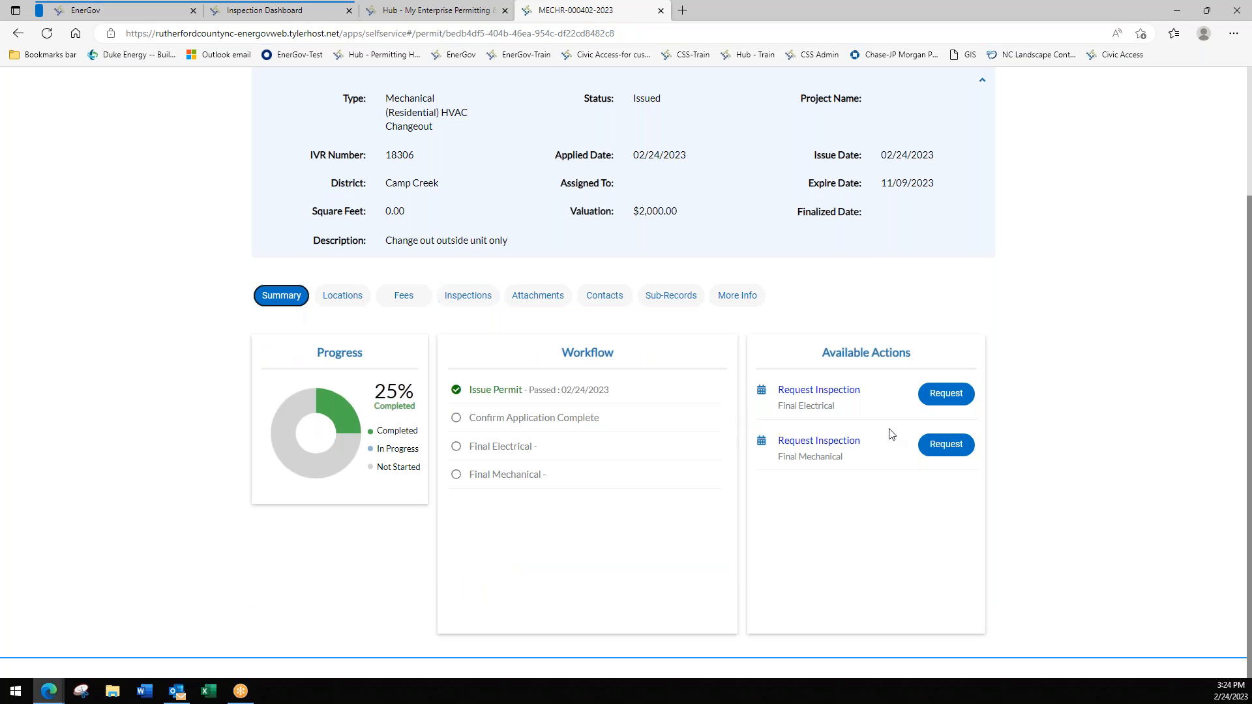
pyautogui.click(941, 446)
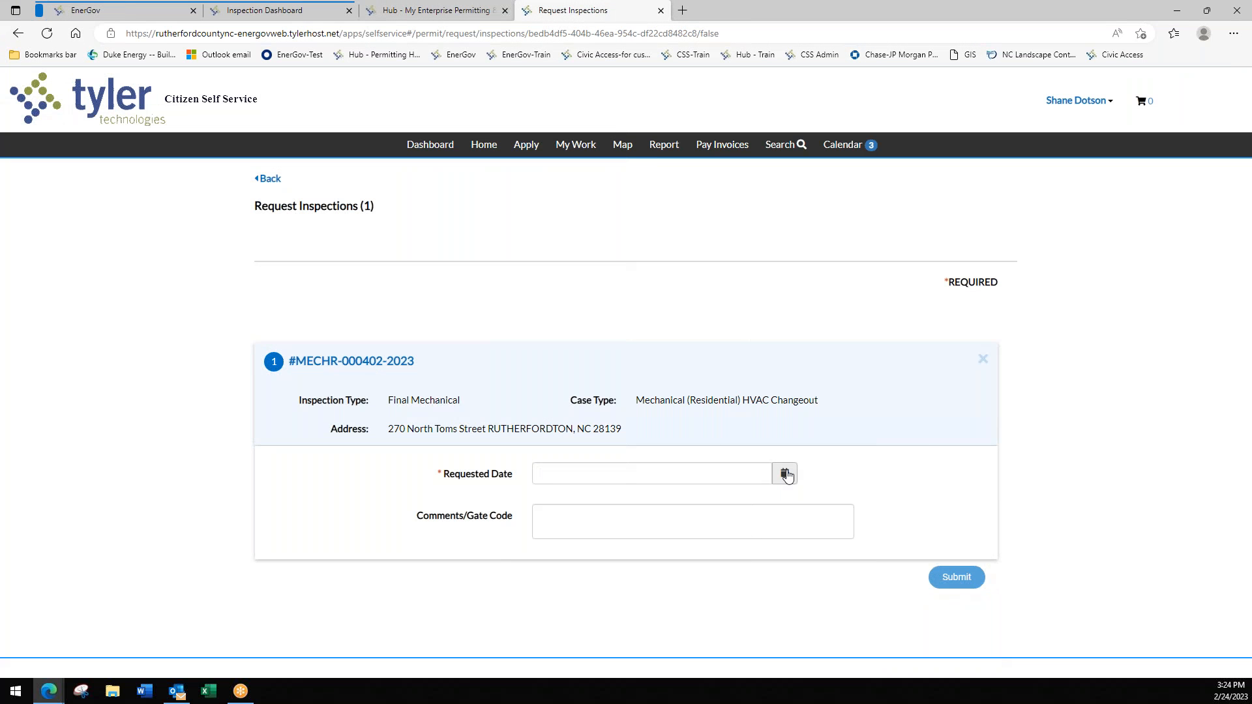
# - Pick February 27, 2023 as the requested date, then move to Comments/Gate Code
pyautogui.click(786, 475)
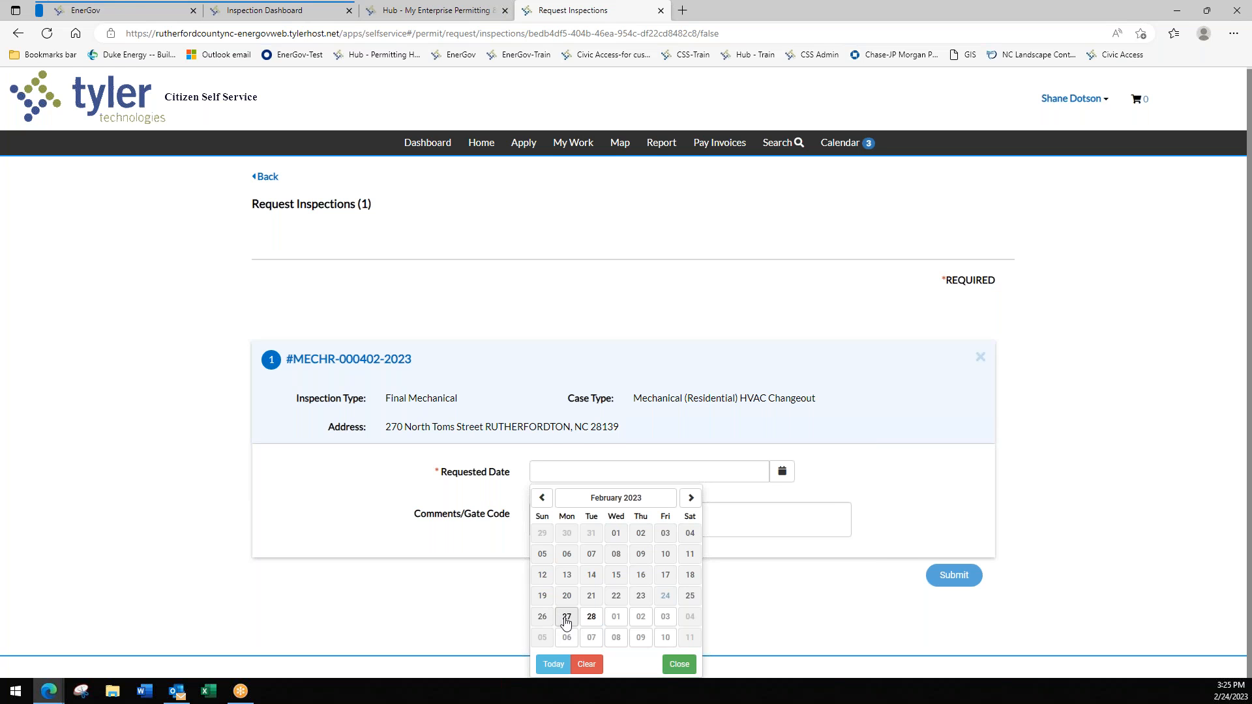
pyautogui.click(566, 619)
pyautogui.click(557, 512)
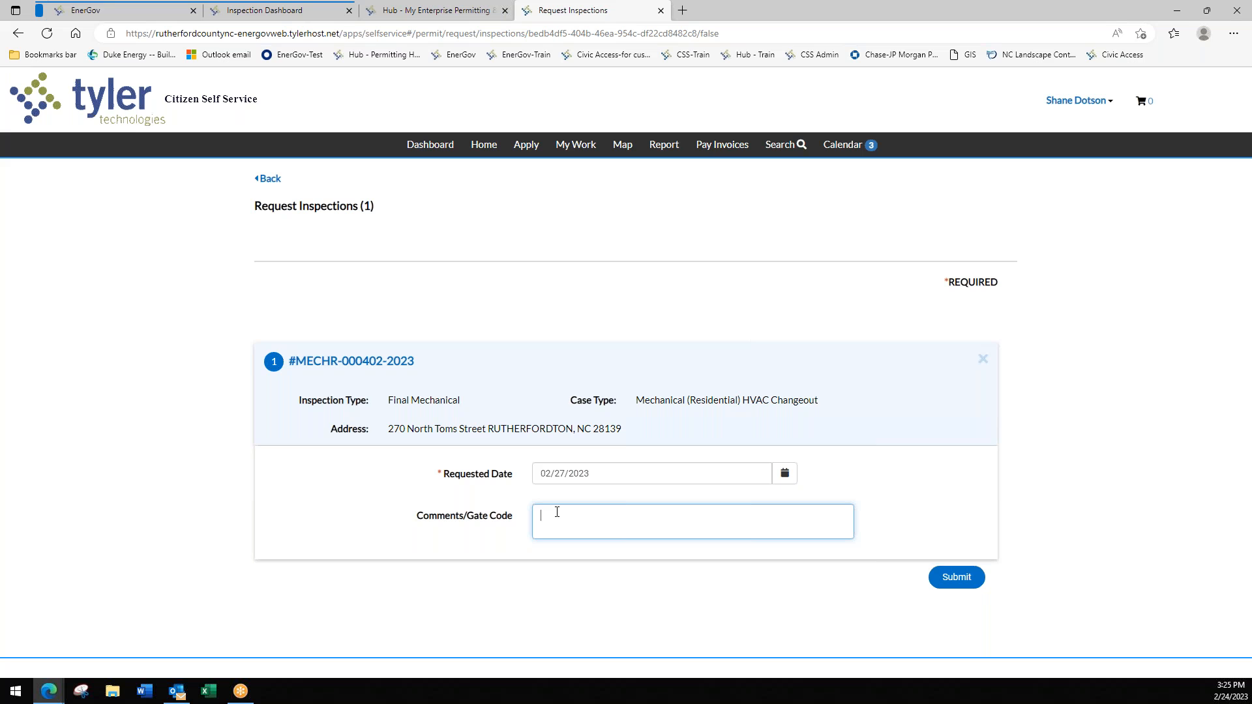
# - Comment asking to call the named contact 30 minutes before arrival, with their phone number
pyautogui.write('Call rut')
pyautogui.press('BackSpace')
pyautogui.press('BackSpace')
pyautogui.press('BackSpace')
pyautogui.press('BackSpace')
pyautogui.write('uth')
pyautogui.press('BackSpace')
pyautogui.press('BackSpace')
pyautogui.press('BackSpace')
pyautogui.press('BackSpace')
pyautogui.write('Ruth 30 mins before arr')
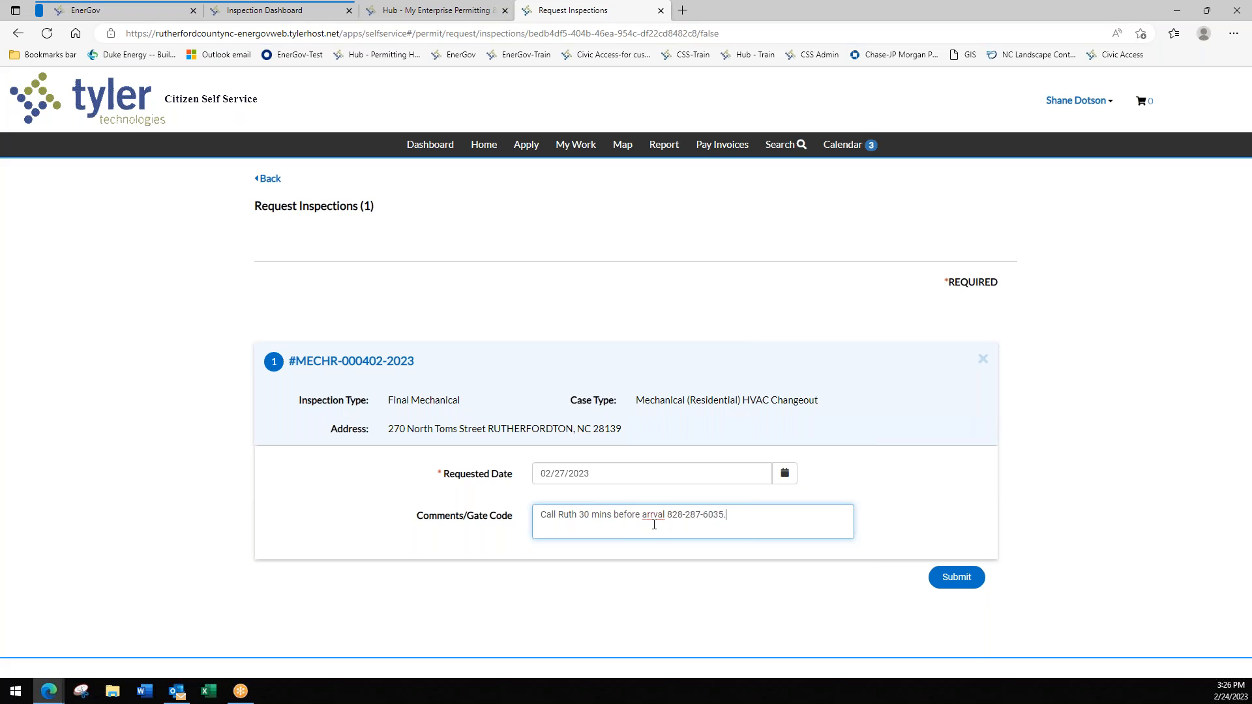
# - Correct the misspelling 'arrval' to 'arrival' and submit the Final Mechanical request
pyautogui.rightClick(653, 517)
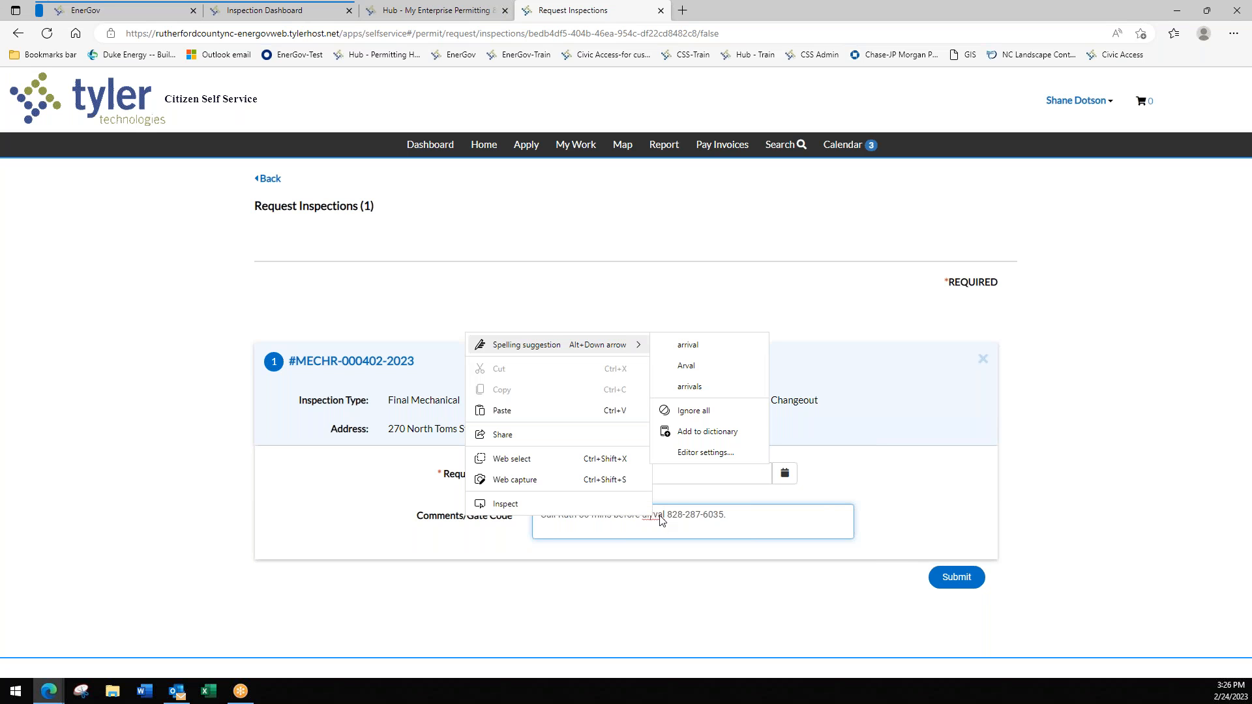
pyautogui.click(687, 344)
pyautogui.click(957, 577)
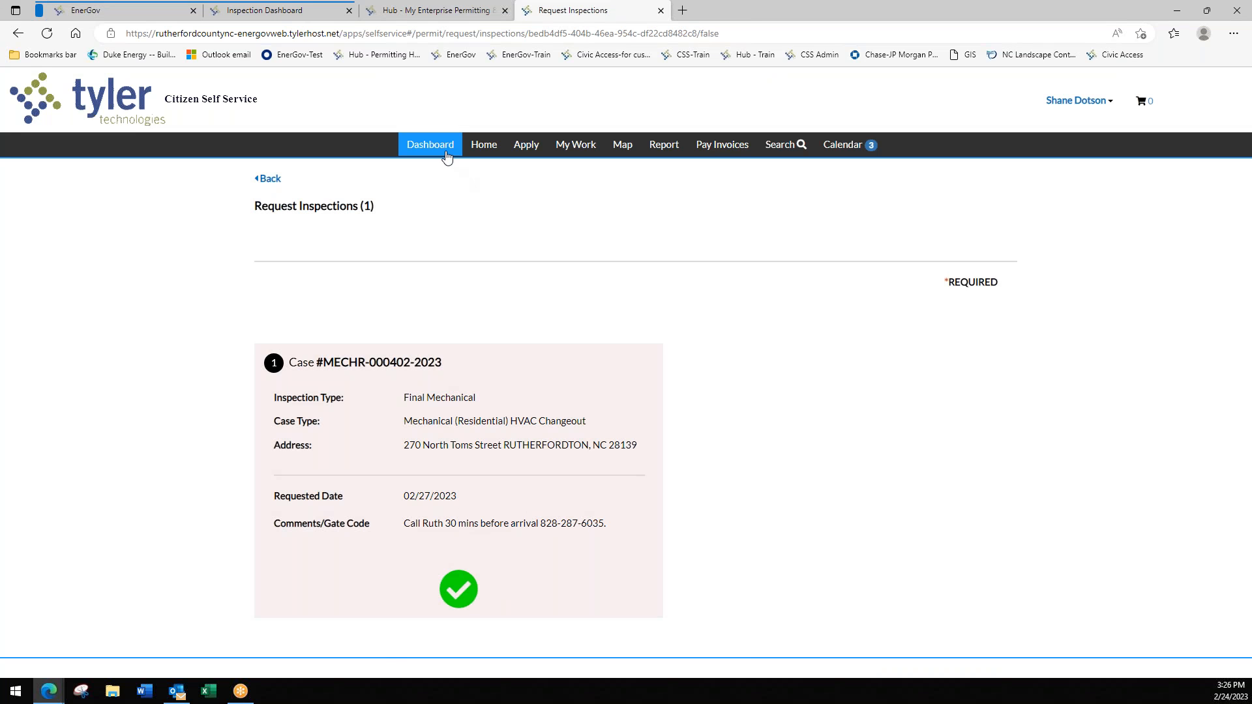
# - Review the unpaid $75.00 invoice in My Work, then reopen the active permits list
pyautogui.click(570, 158)
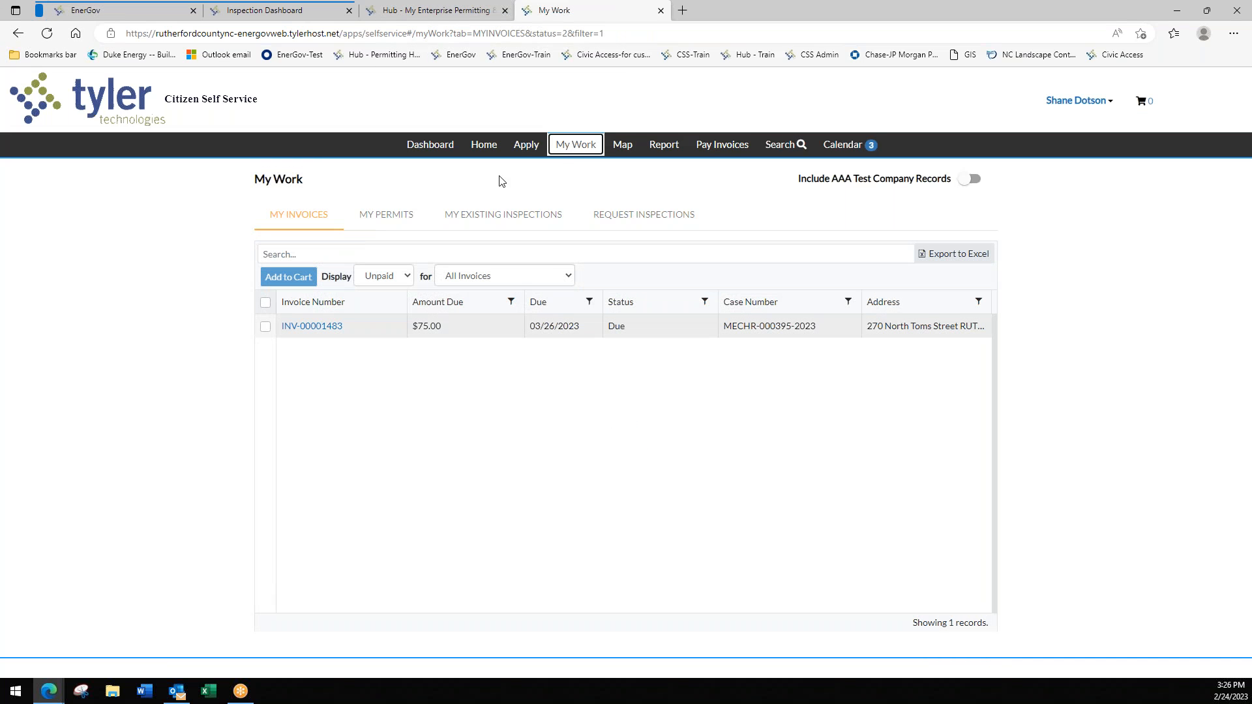
pyautogui.click(451, 146)
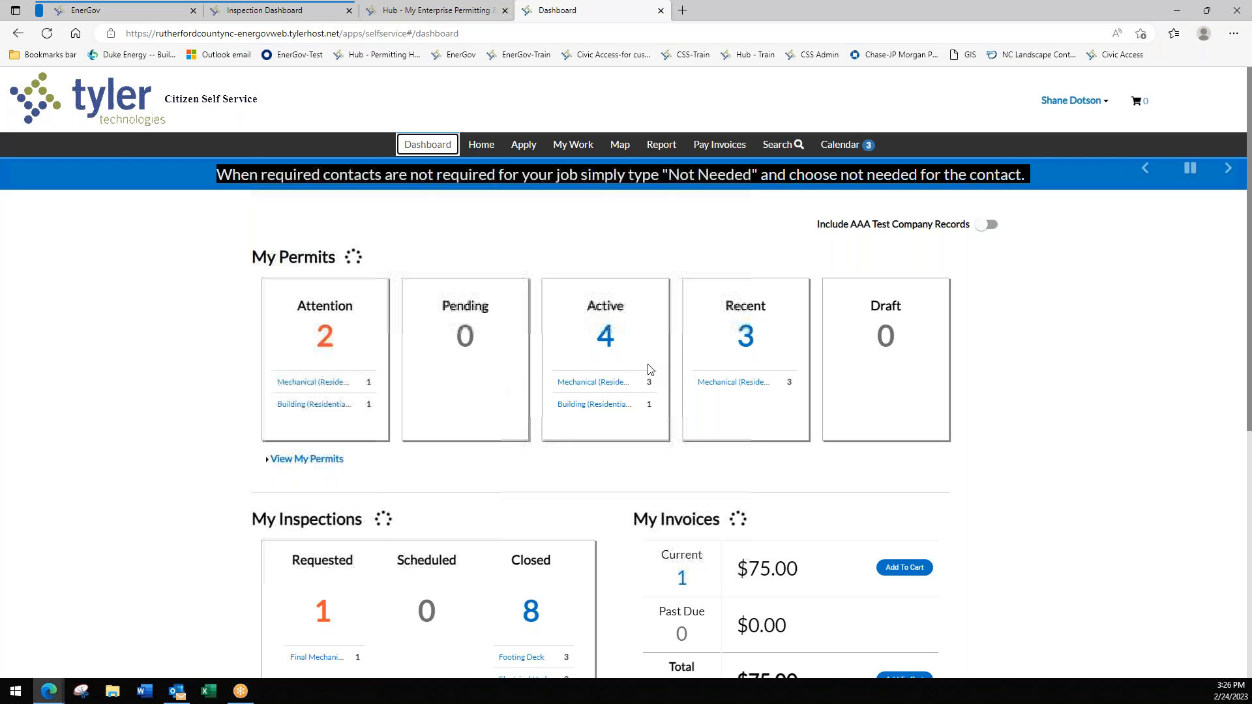
pyautogui.click(606, 336)
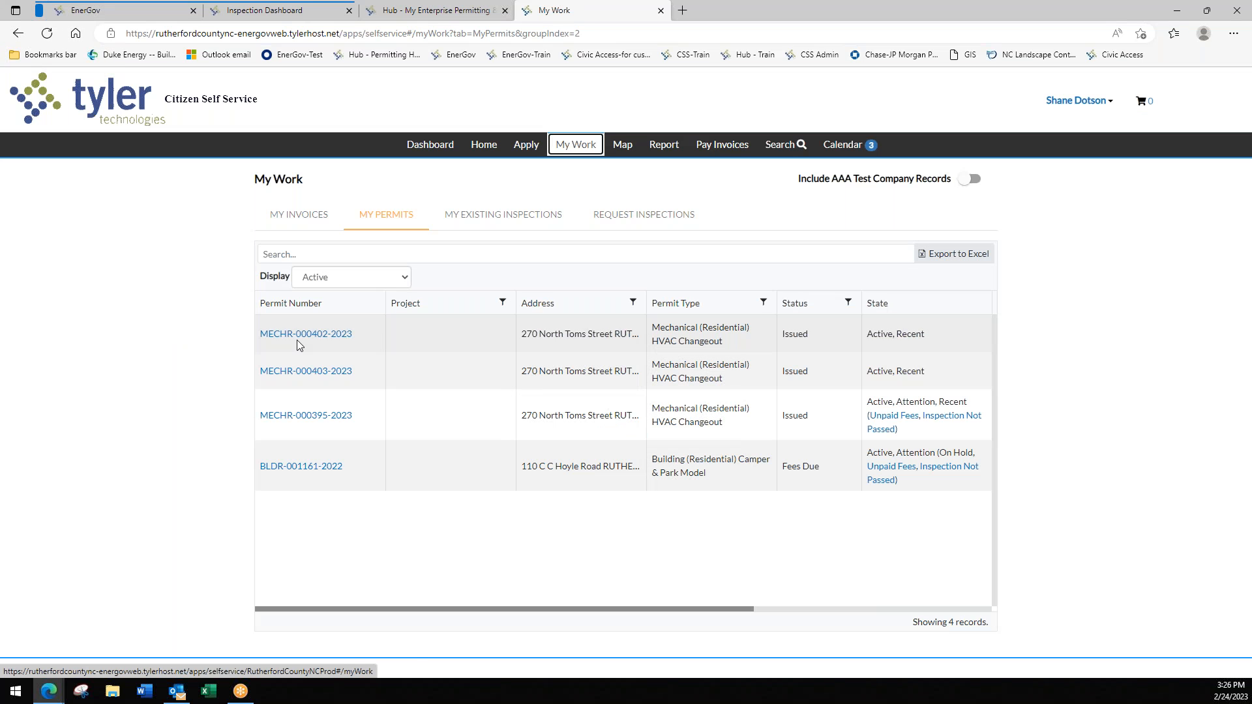
pyautogui.click(305, 339)
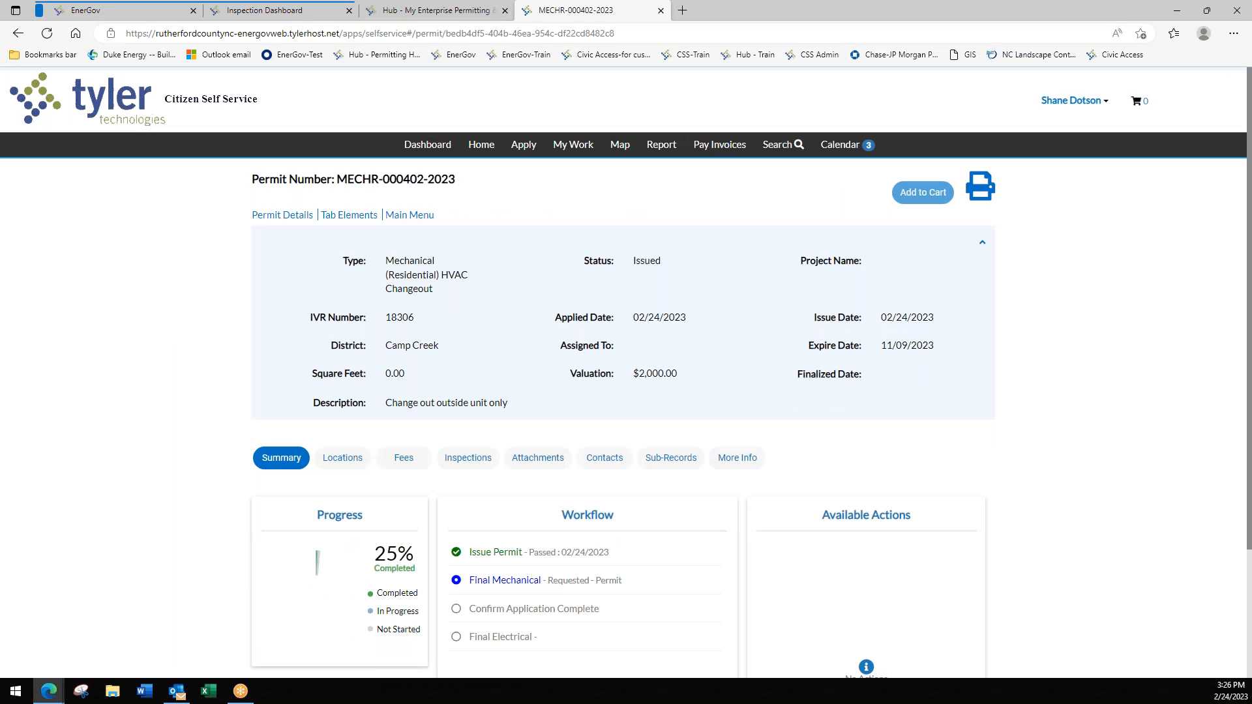
pyautogui.scroll(-1, 528, 535)
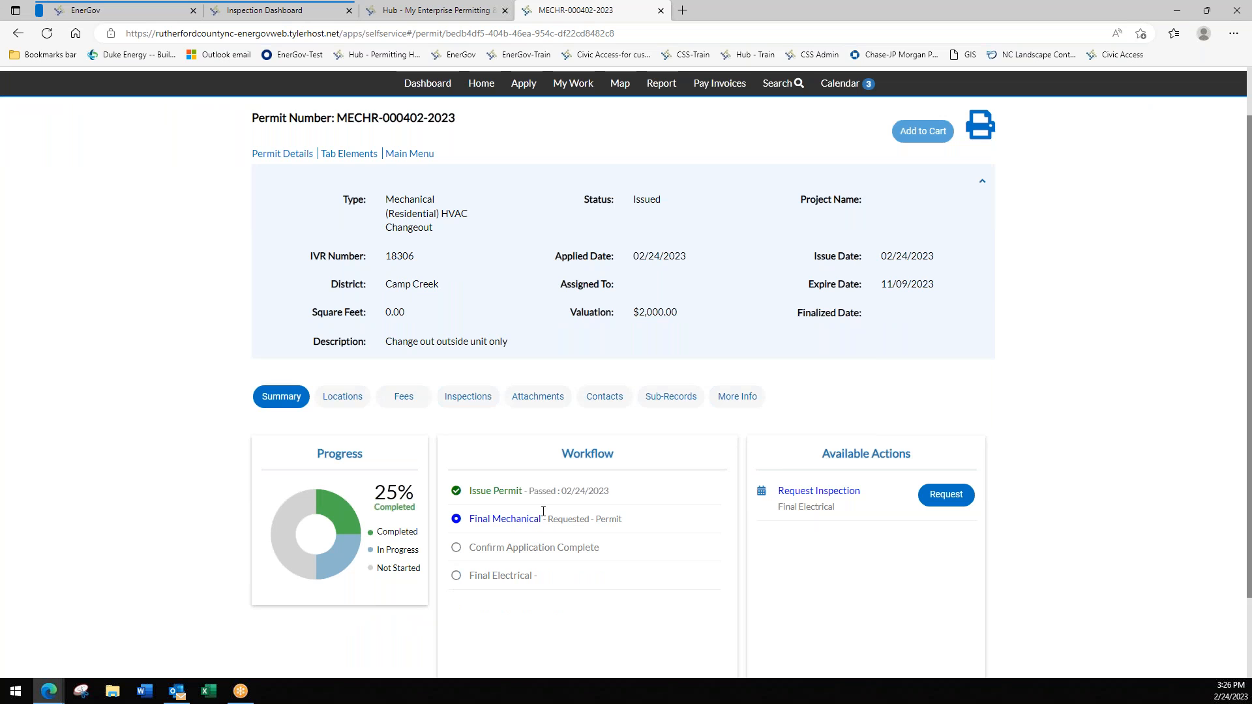
pyautogui.click(477, 400)
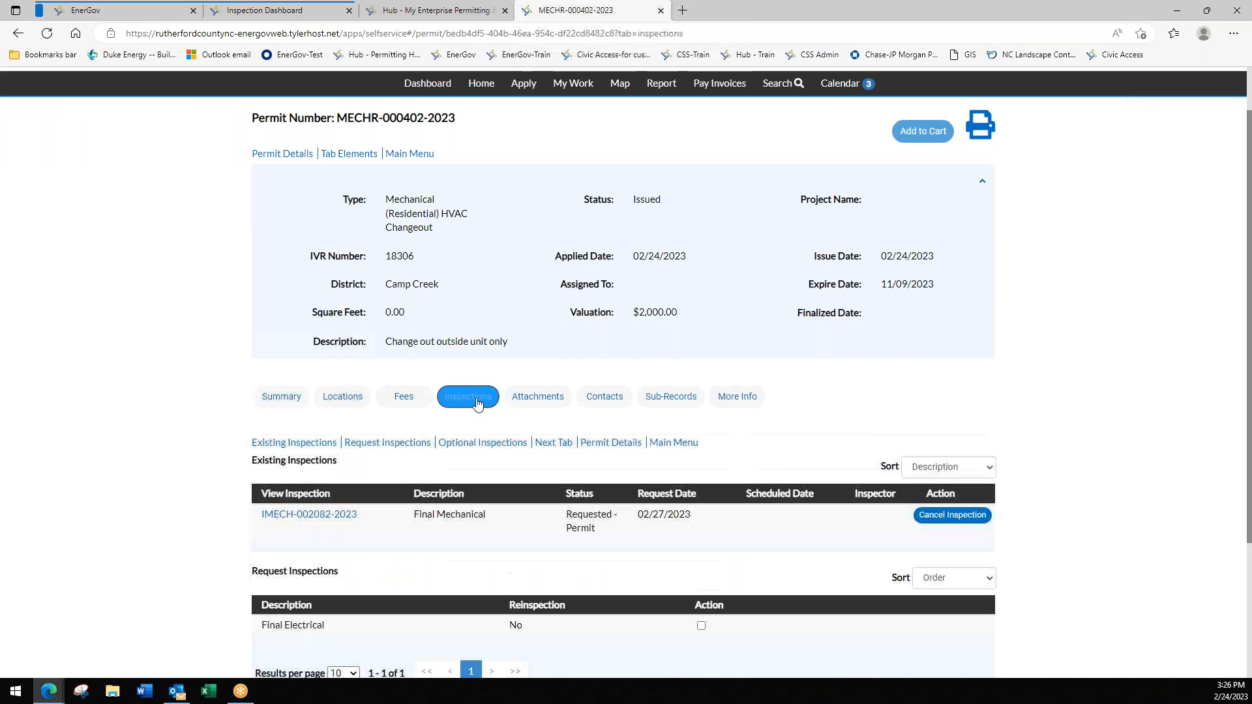
pyautogui.scroll(-3, 425, 451)
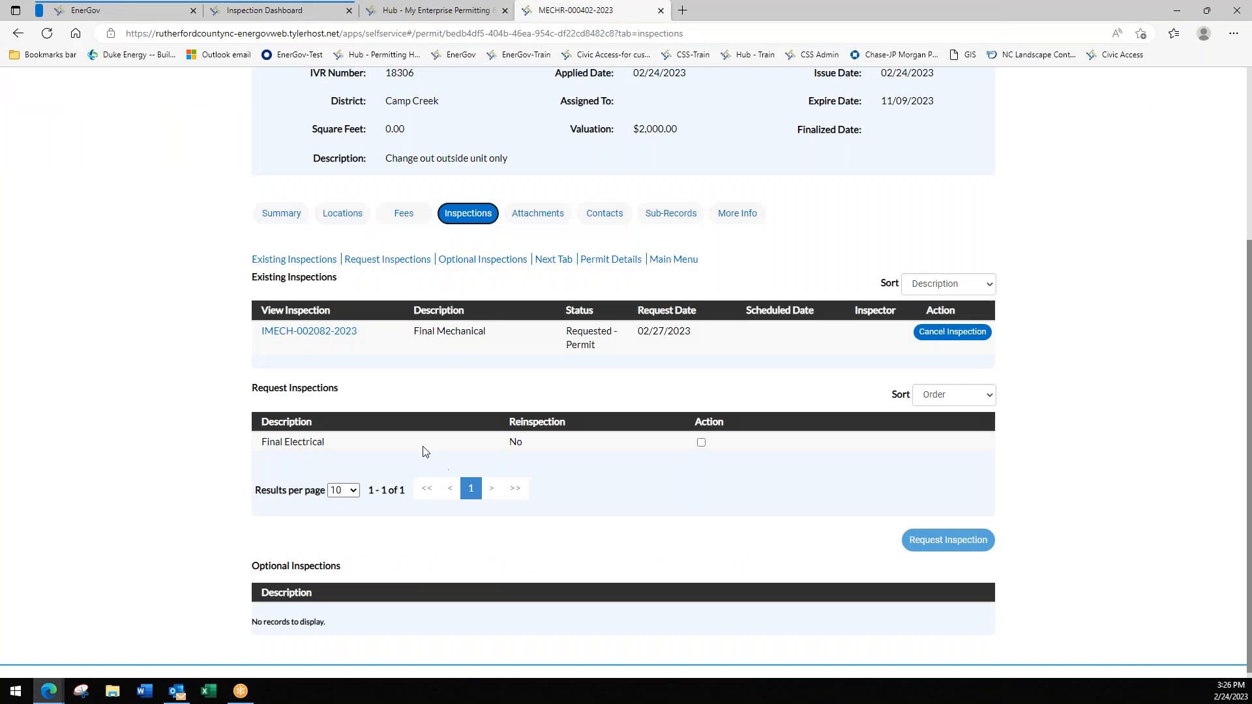
pyautogui.click(701, 443)
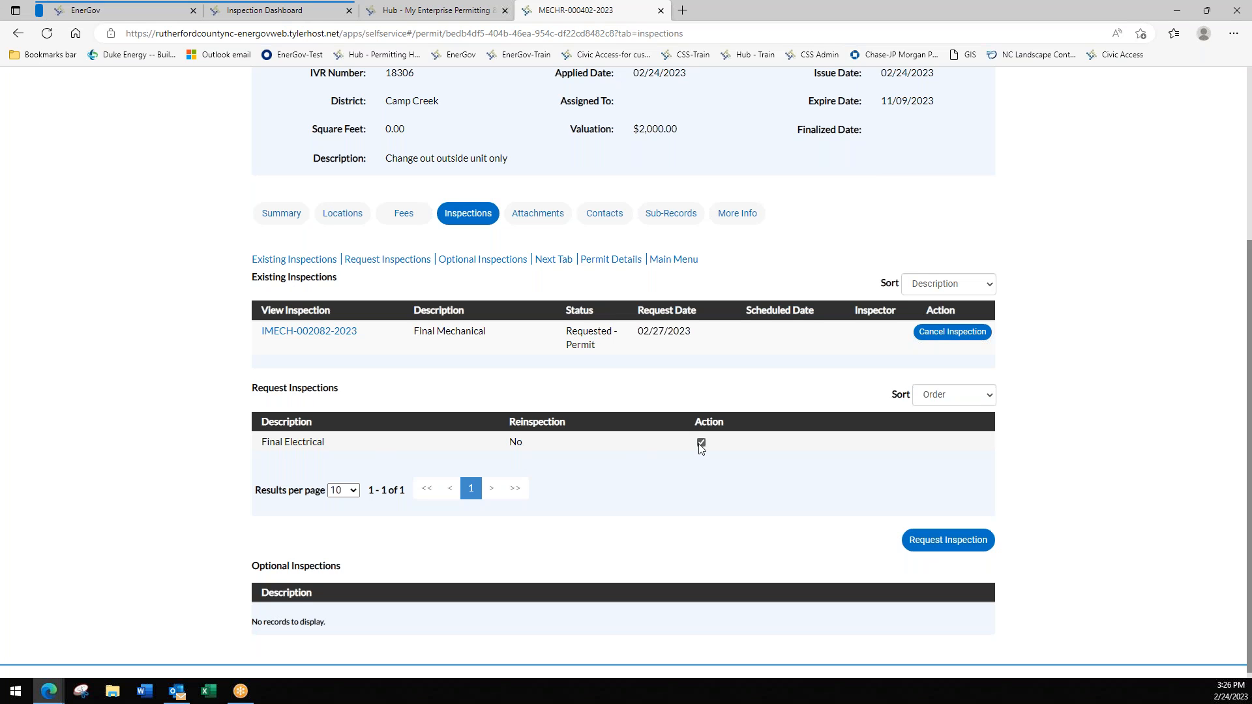
pyautogui.click(932, 541)
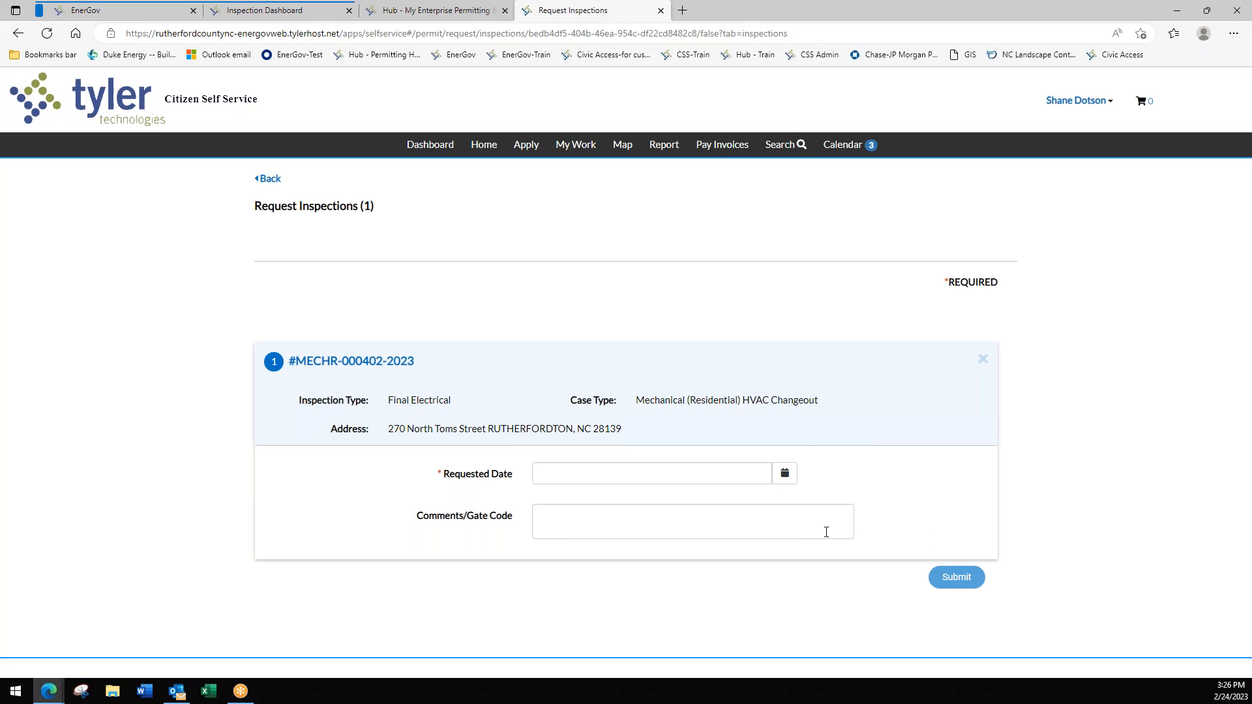
# - Set the requested date to 02/27/2023, note the lock box code, and submit
pyautogui.click(786, 475)
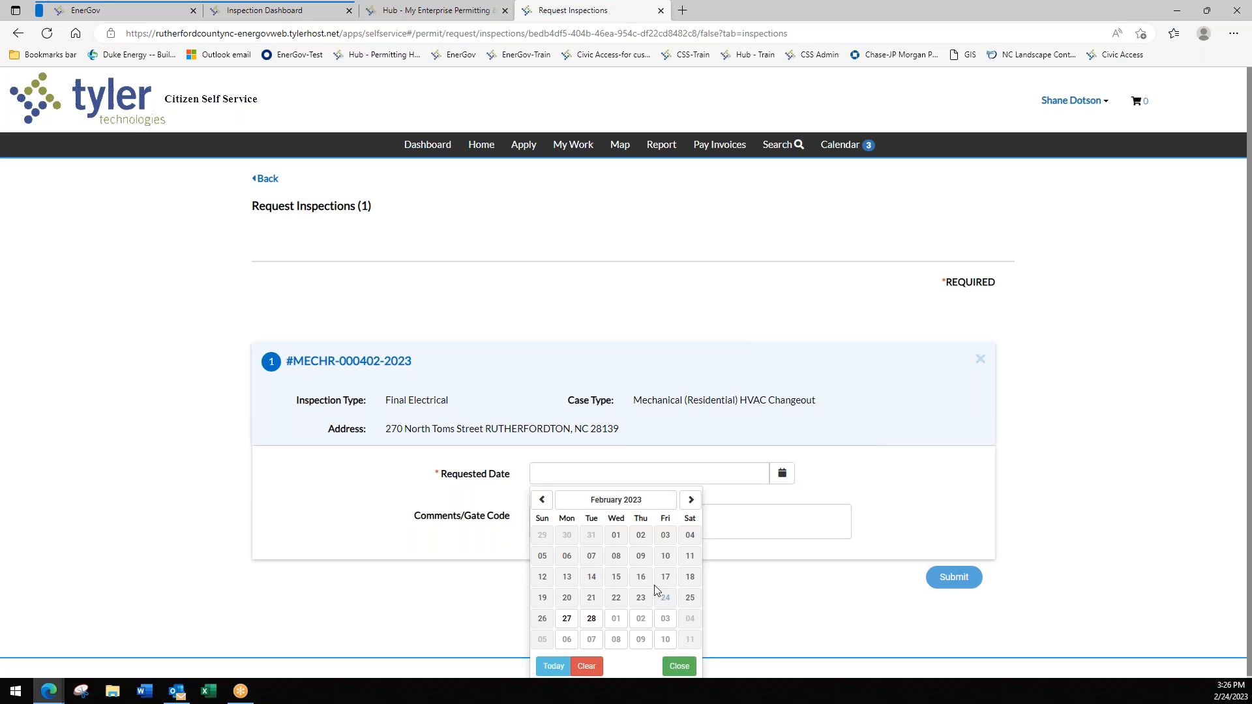
pyautogui.click(567, 618)
pyautogui.click(557, 522)
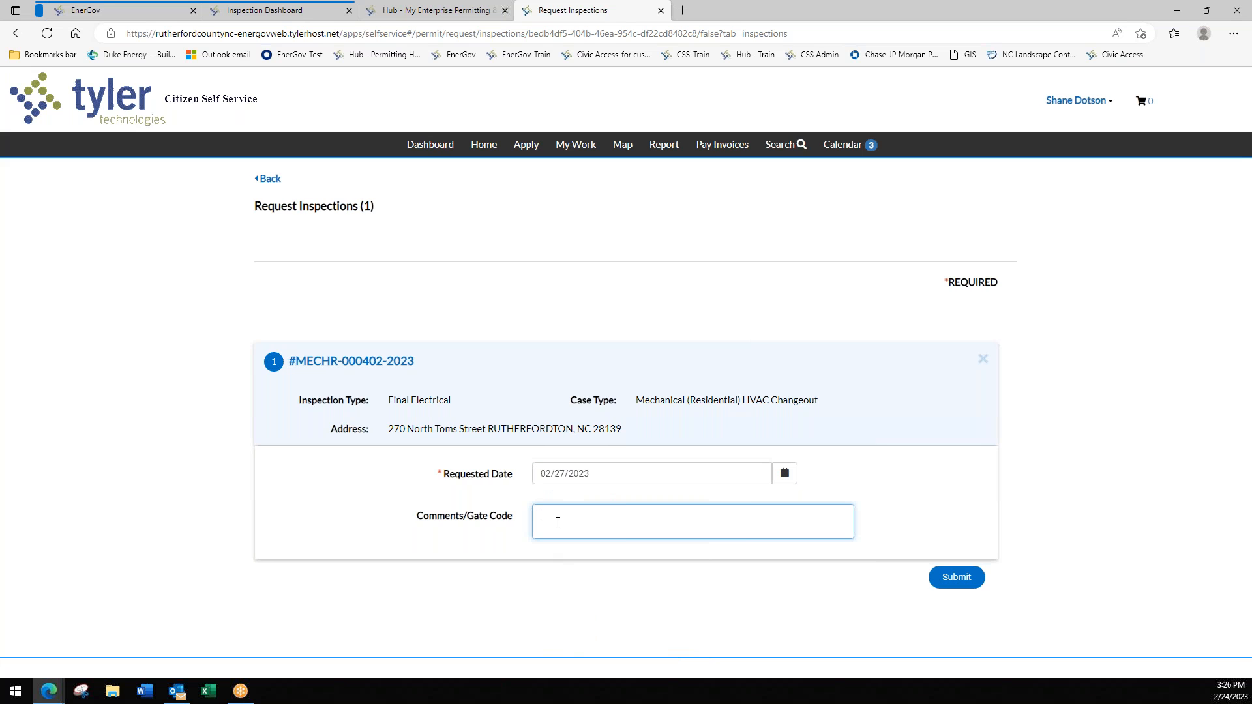
pyautogui.click(958, 577)
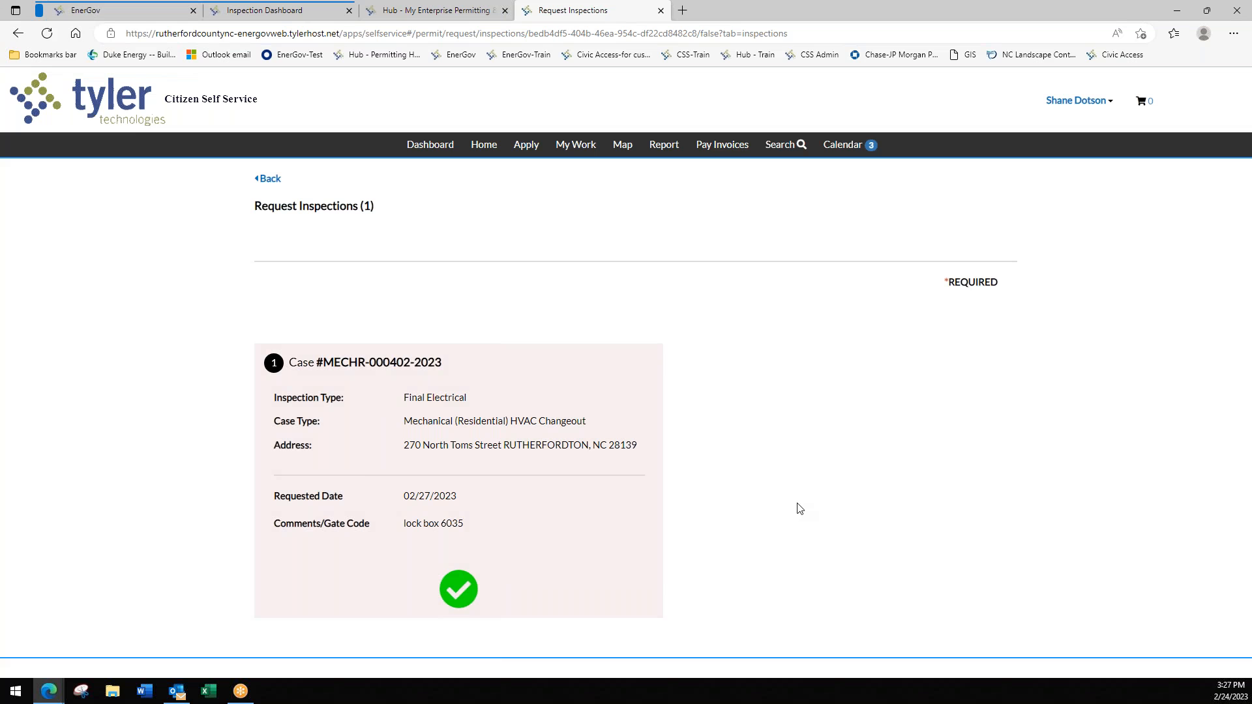
# - Confirm the dashboard shows 2 requested inspections, then open the 4 active permits
pyautogui.click(434, 154)
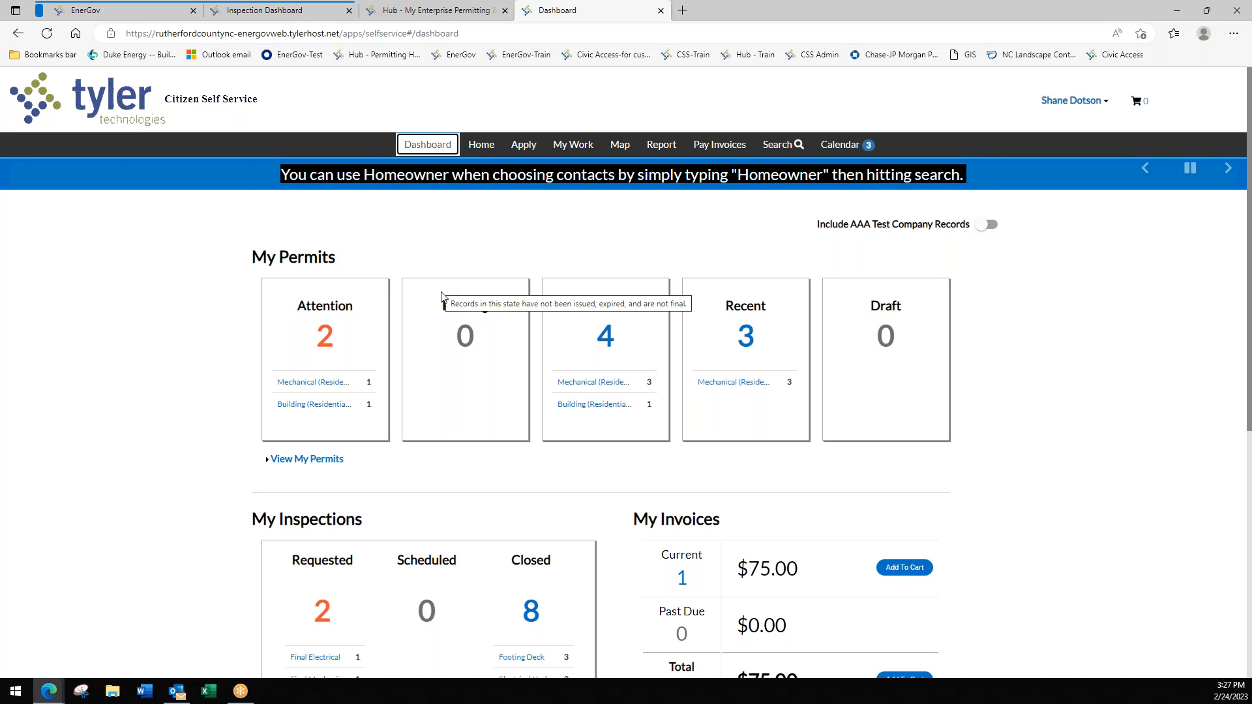
pyautogui.scroll(-2, 437, 381)
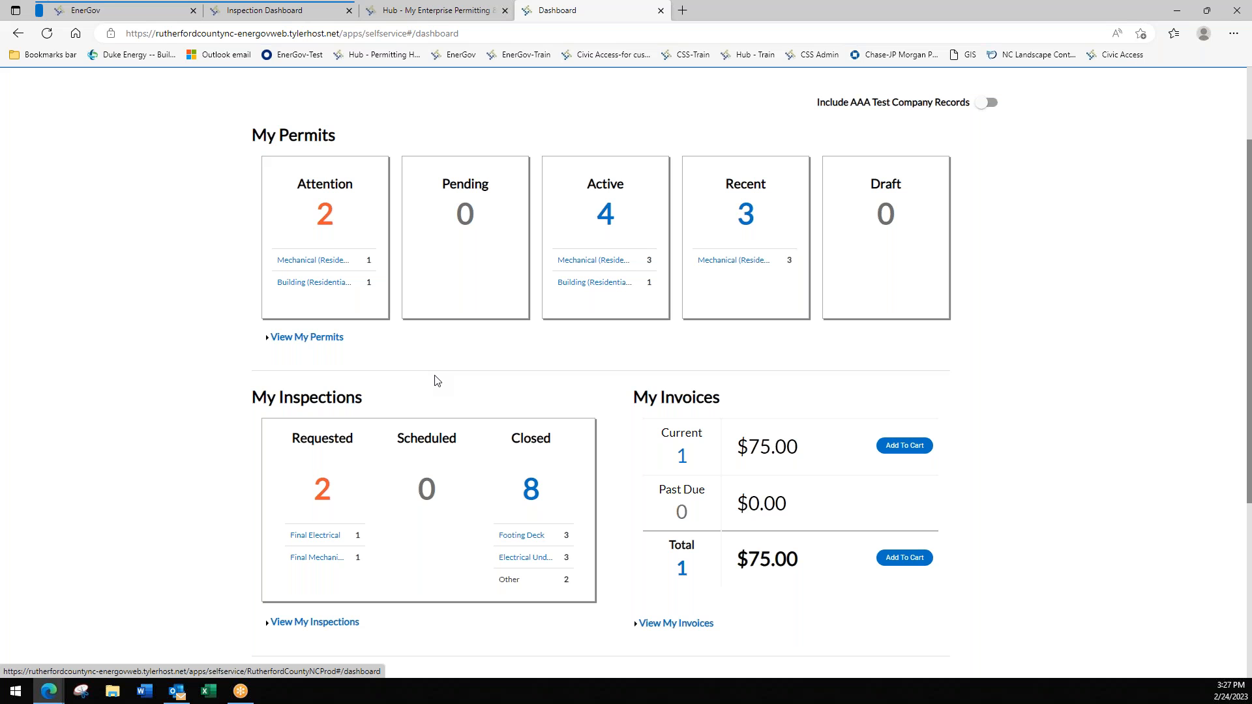
pyautogui.click(605, 214)
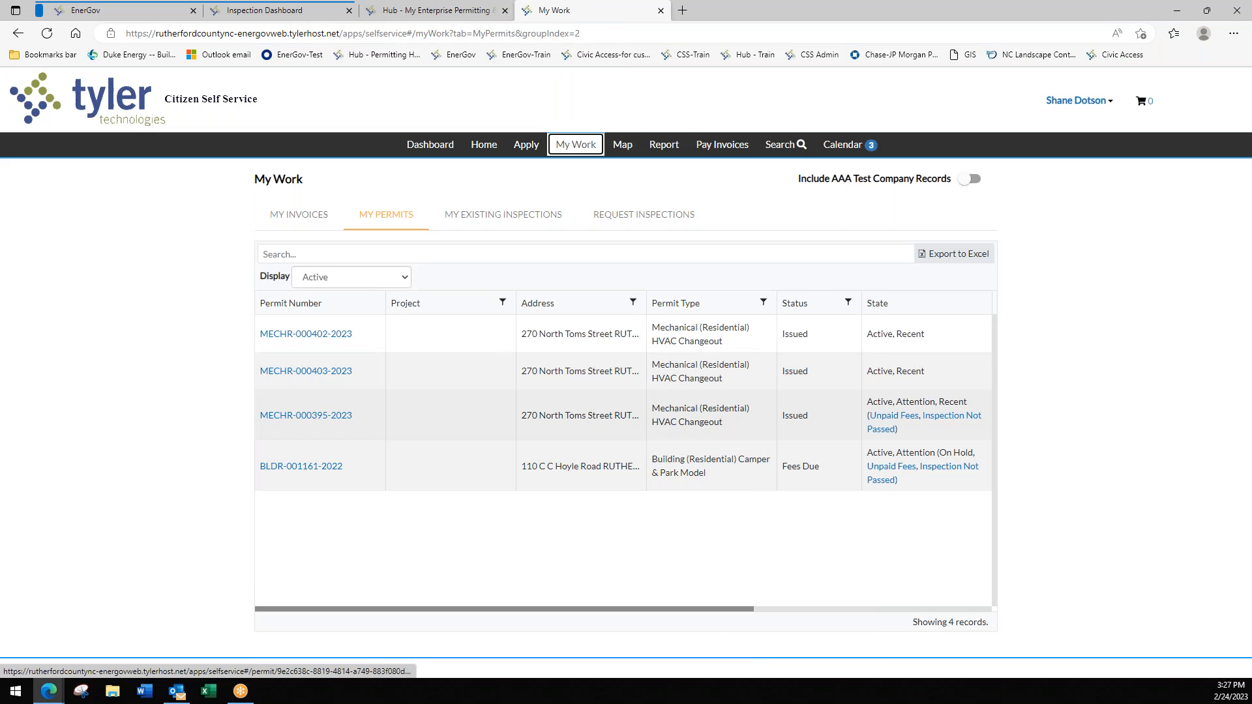
pyautogui.click(306, 415)
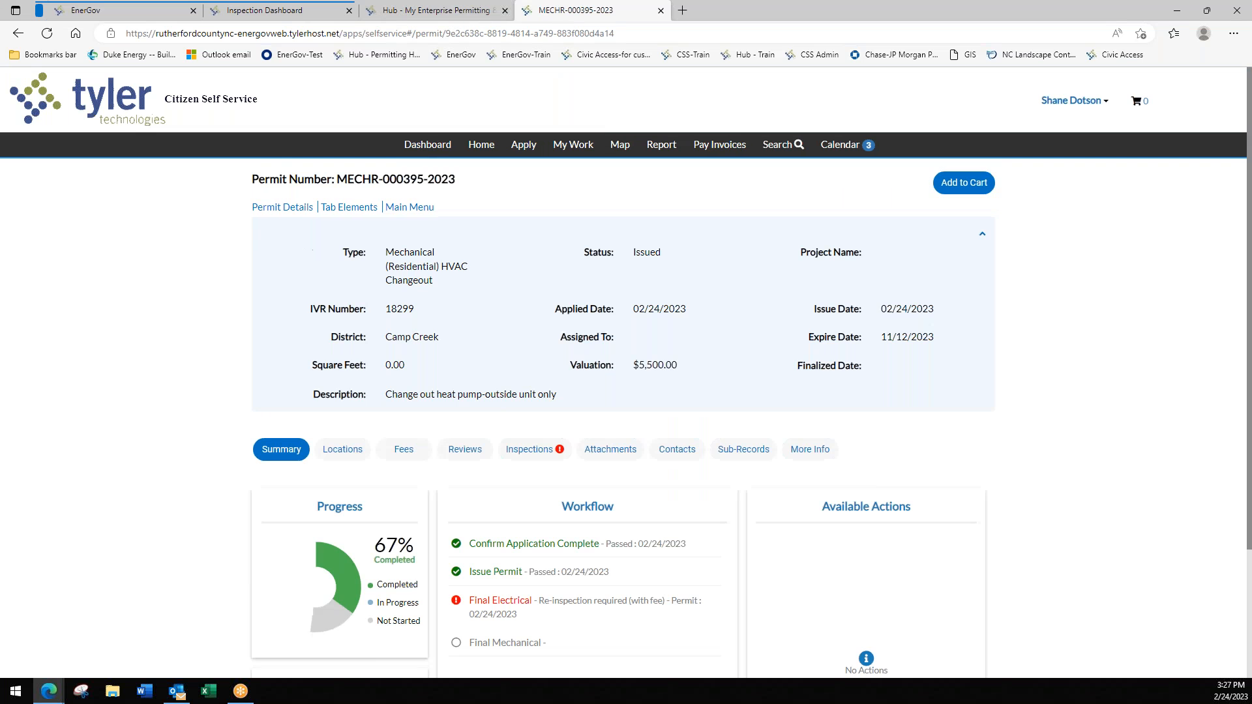
pyautogui.scroll(-2, 483, 540)
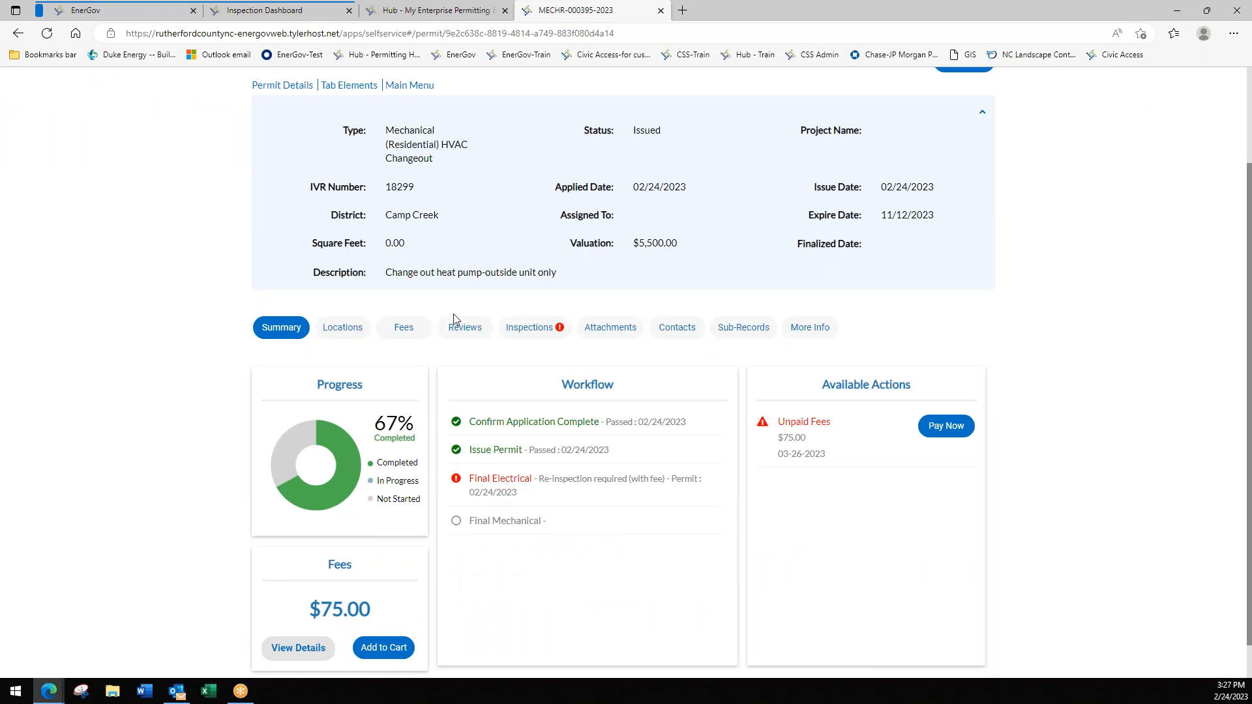
pyautogui.click(524, 333)
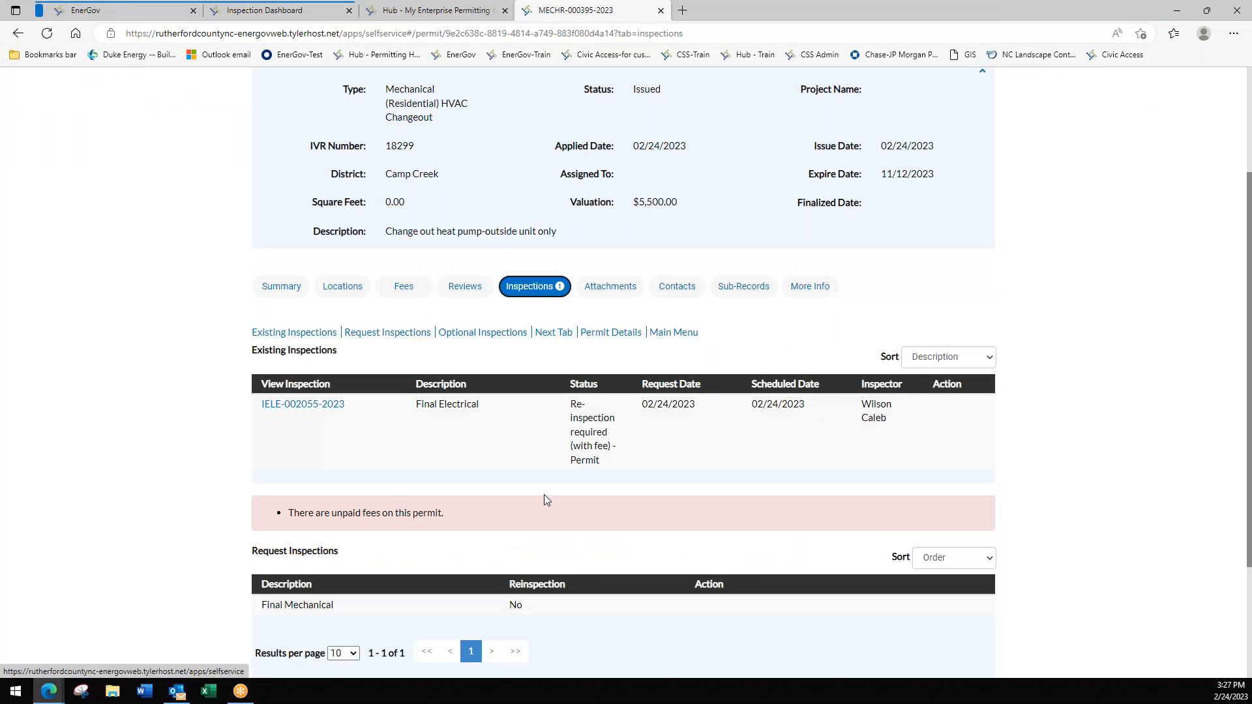
pyautogui.scroll(-2, 546, 500)
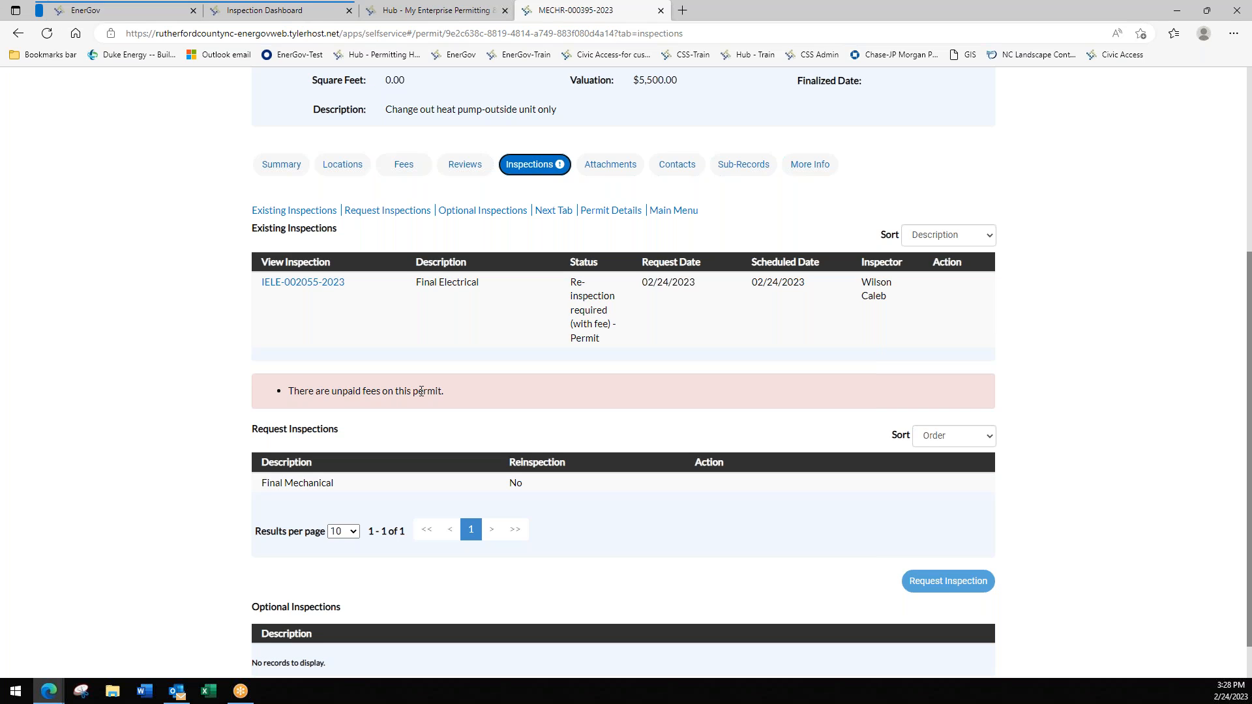
pyautogui.click(320, 286)
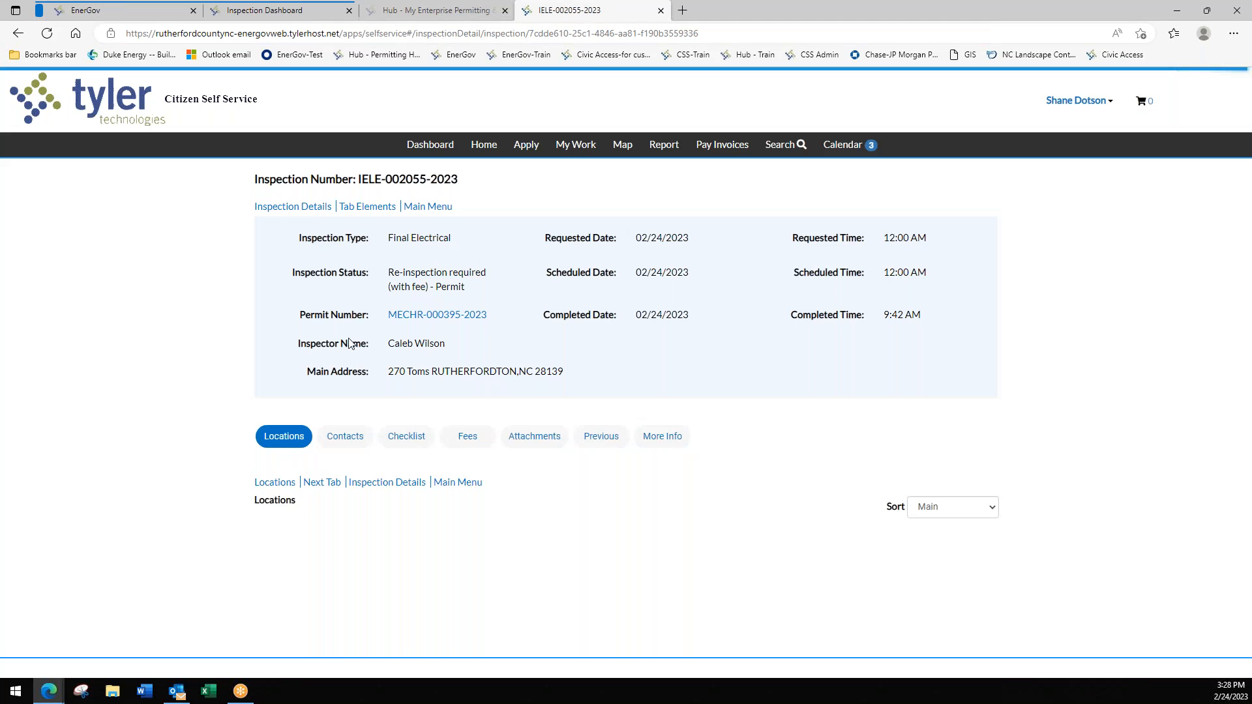
pyautogui.scroll(-2, 490, 520)
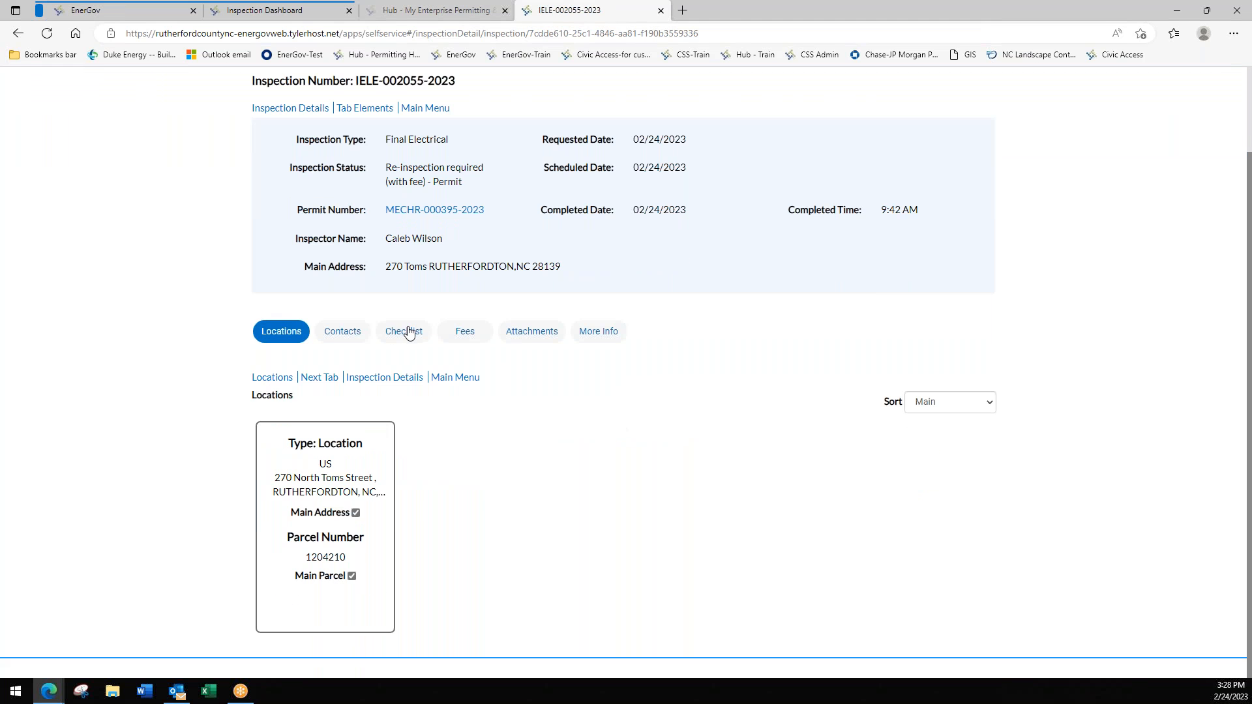
pyautogui.click(408, 333)
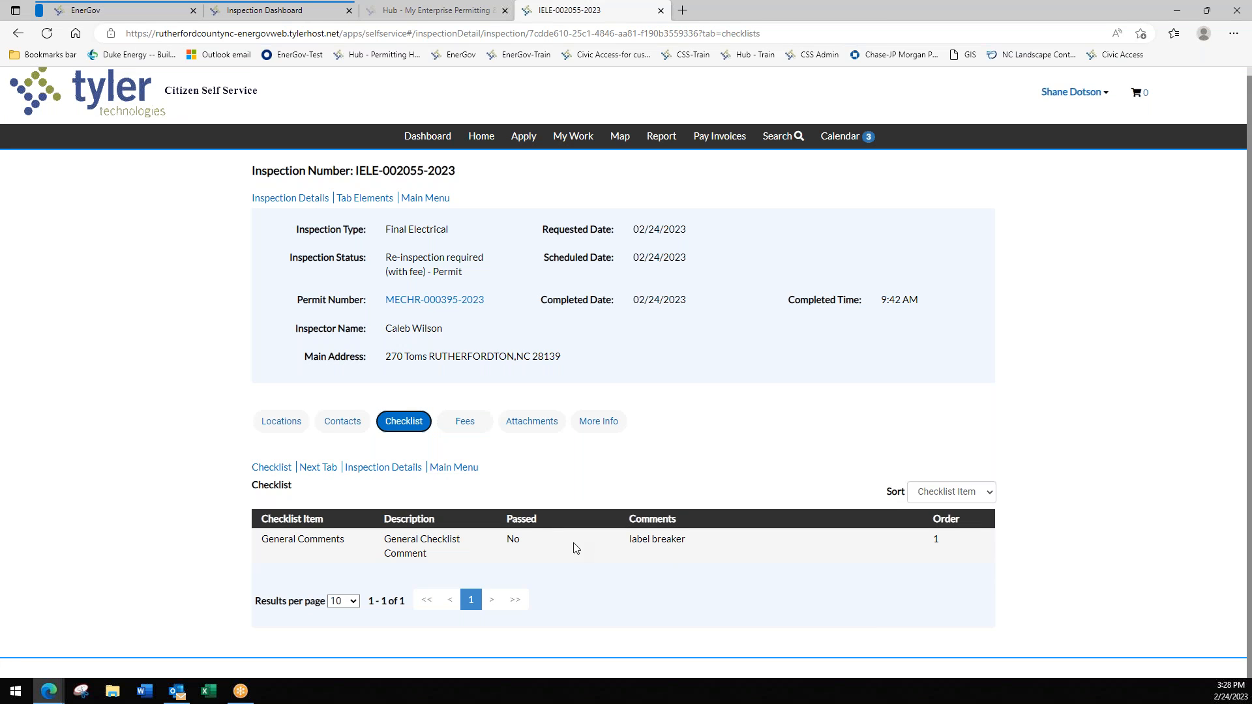
pyautogui.click(478, 424)
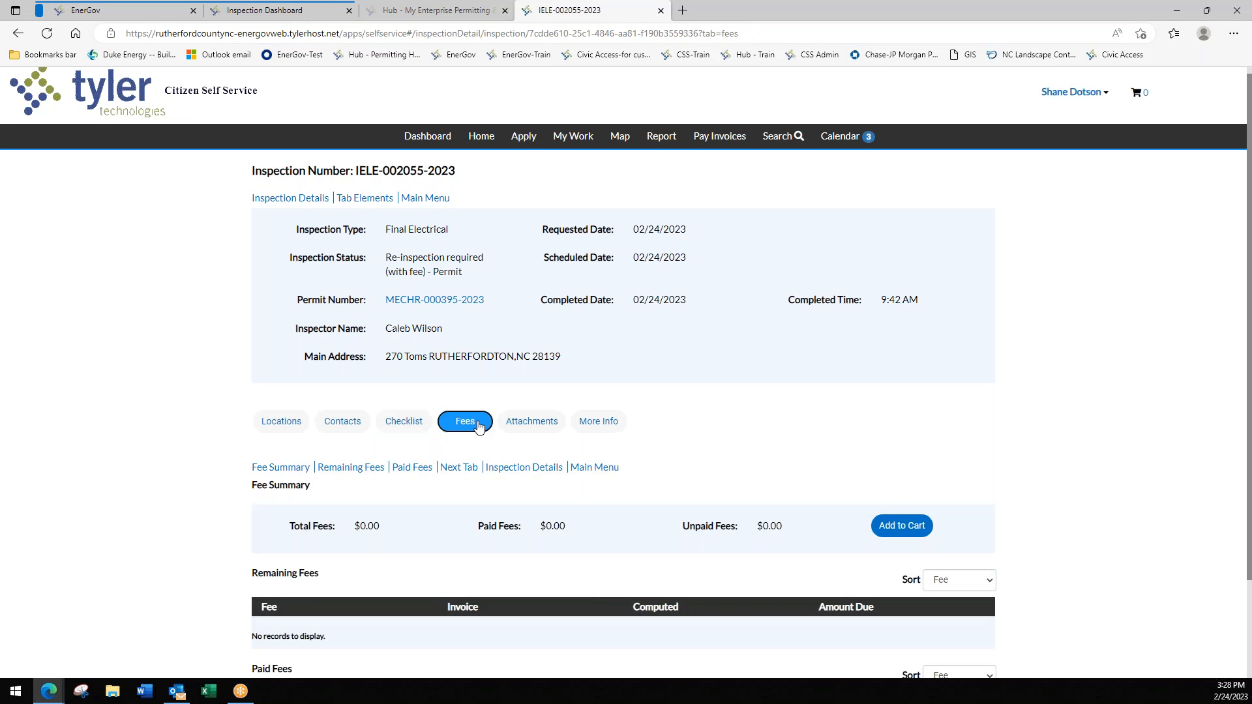
pyautogui.click(719, 135)
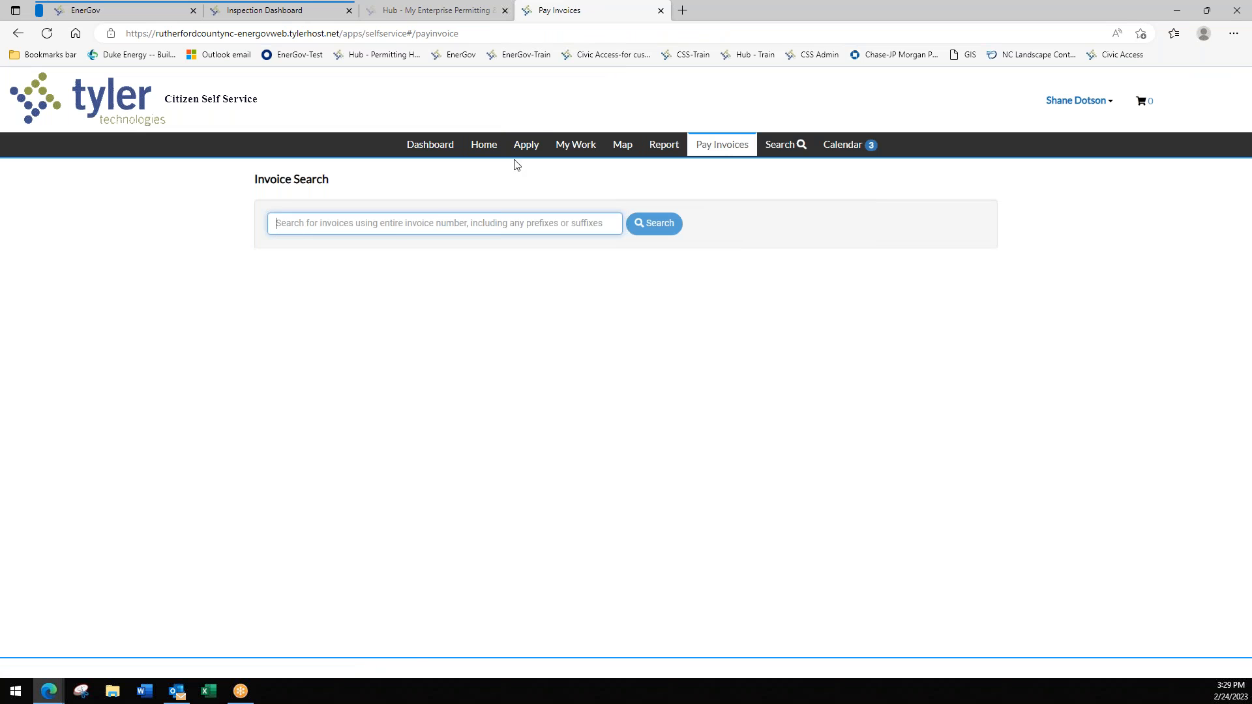
# - Go back to the dashboard via Apply and check My Invoices: one current $75.00 invoice, none past due
pyautogui.click(525, 146)
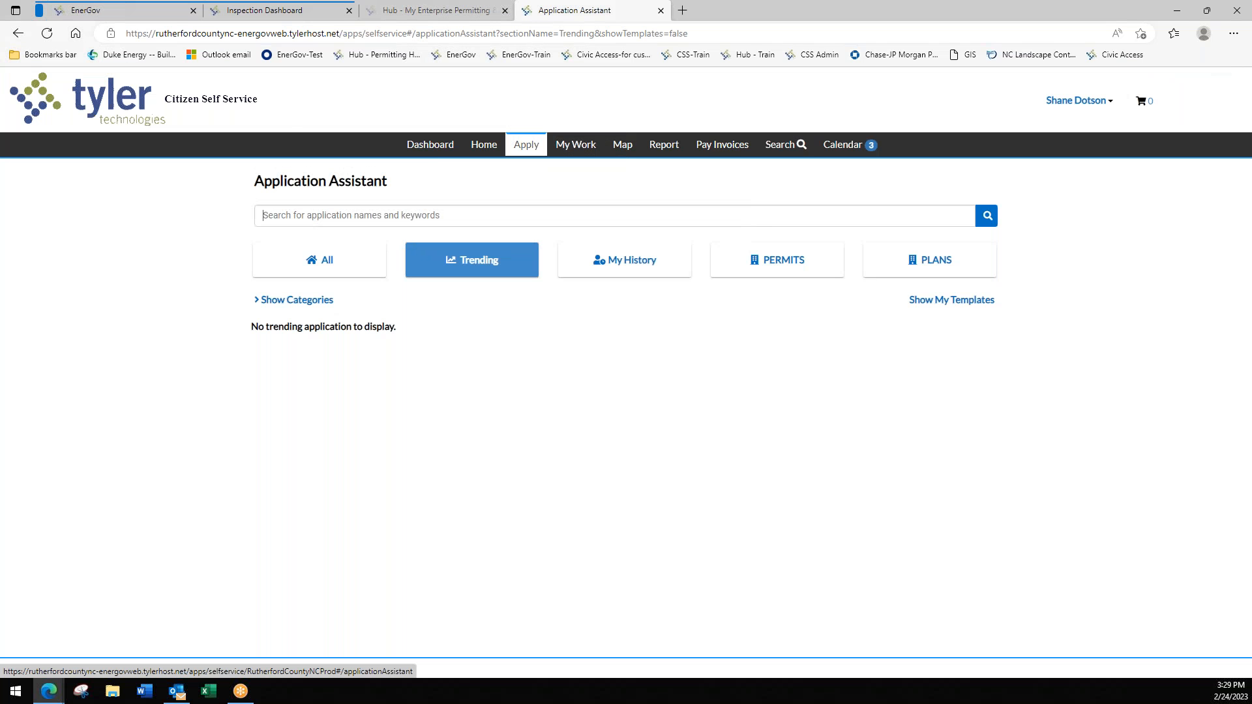
pyautogui.click(428, 144)
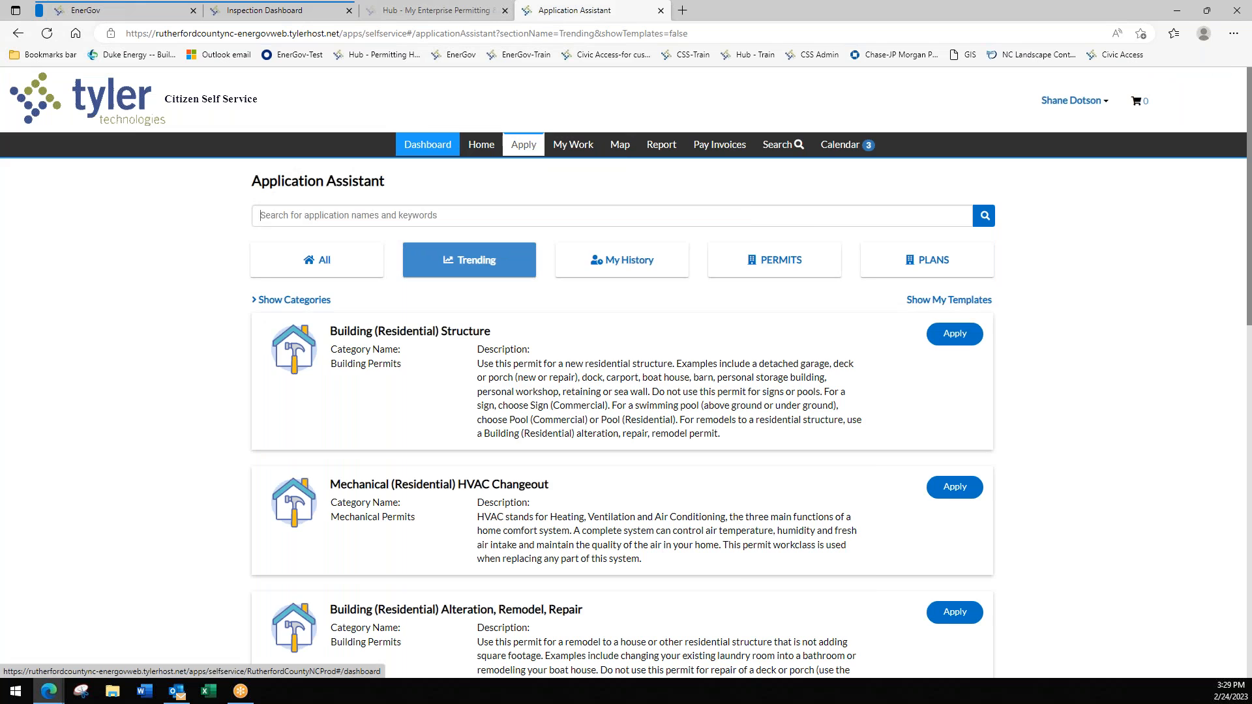
pyautogui.scroll(-2, 721, 489)
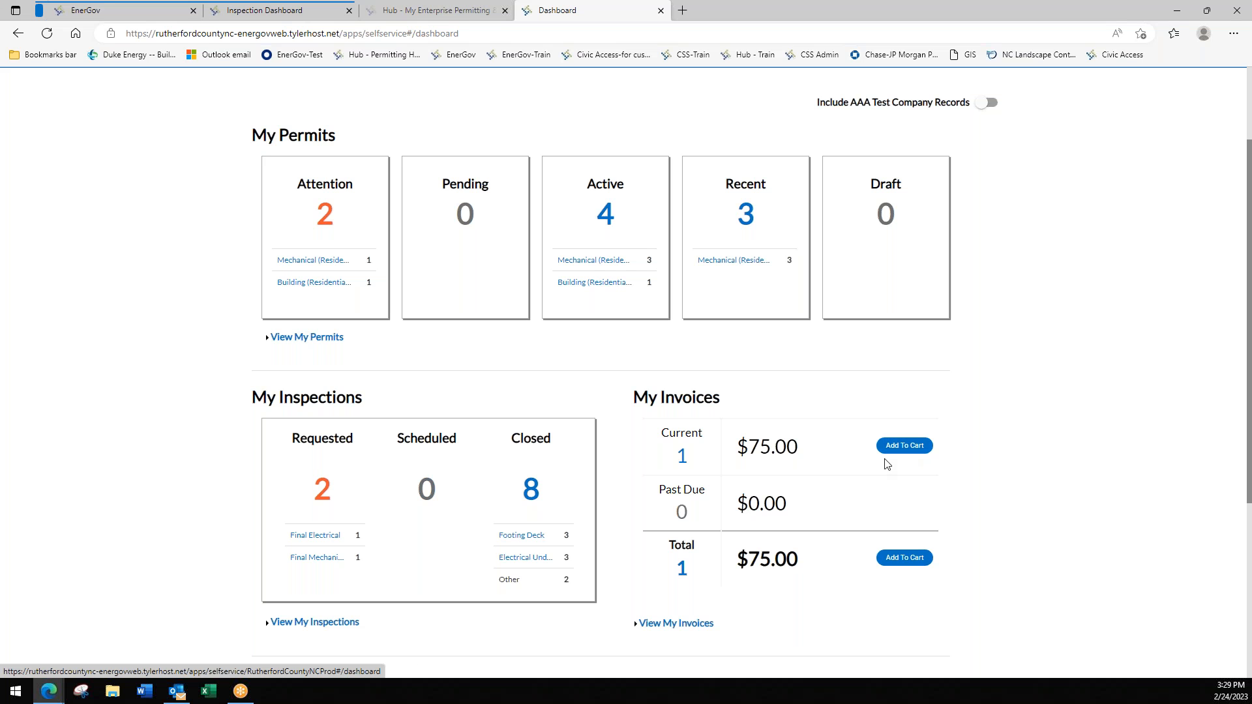
pyautogui.scroll(2, 419, 365)
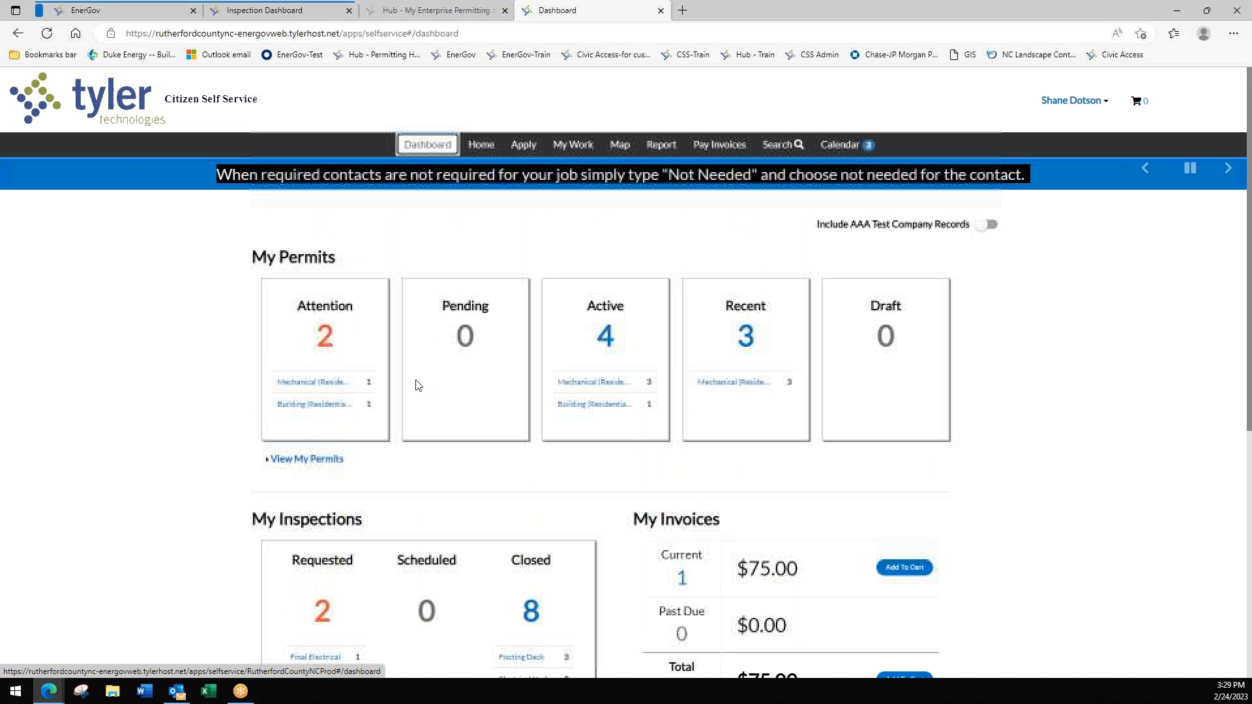